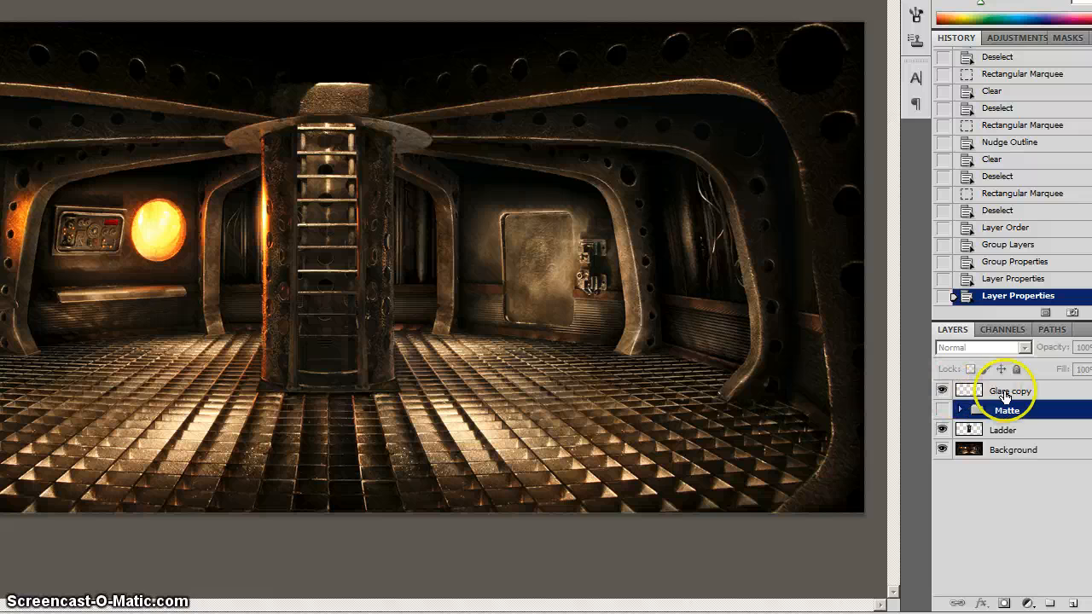
Step: Rename the "Glare copy" layer to "Glare"
double_click(1013, 390)
left_click_drag(1014, 392, 1043, 398)
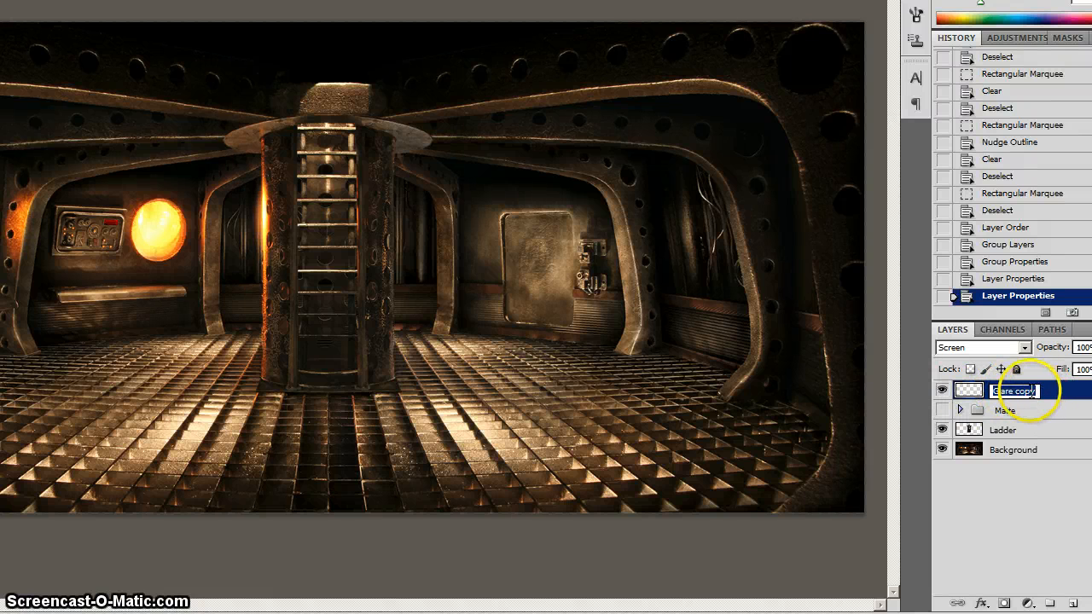
left_click(1031, 391)
key("BackSpace")
key("BackSpace")
key("BackSpace")
key("BackSpace")
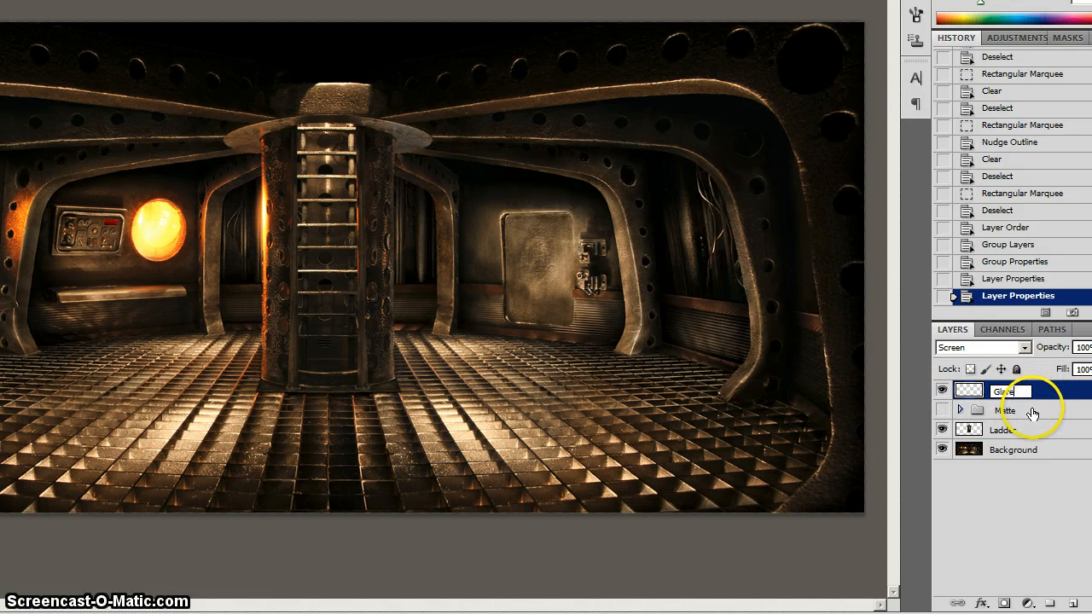
key("Return")
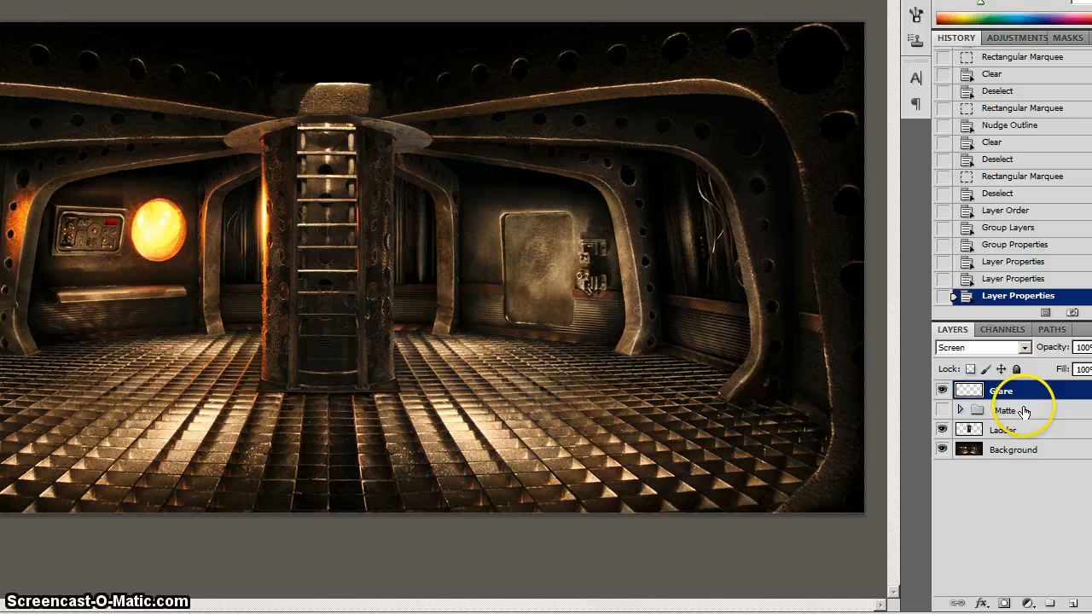
Step: Hide the Glare layer and toggle the Matte group's visibility to examine the black-and-white matte
left_click(942, 390)
left_click(943, 411)
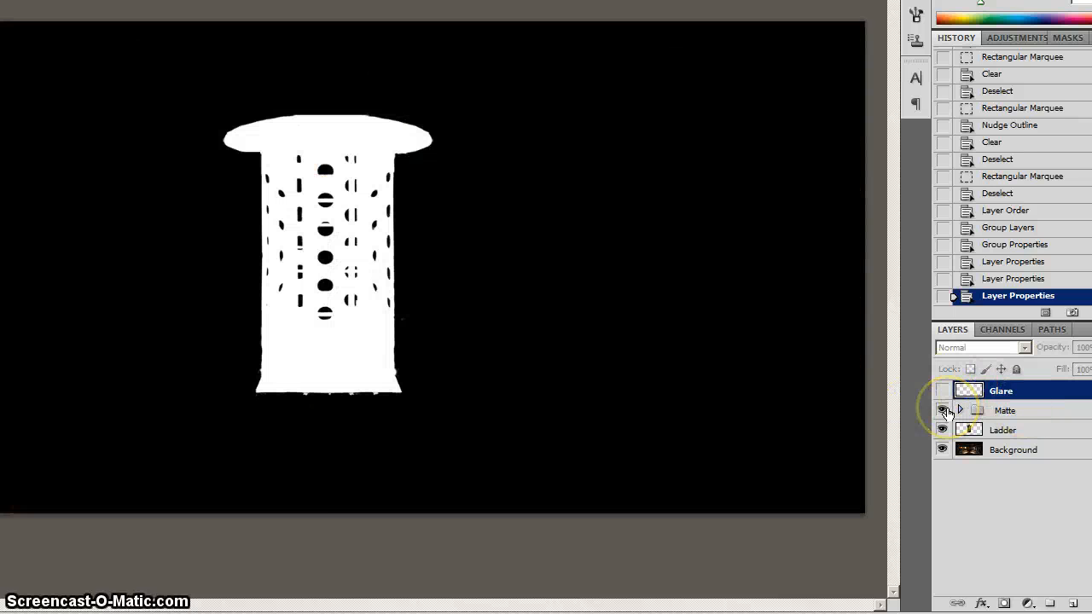
left_click(942, 410)
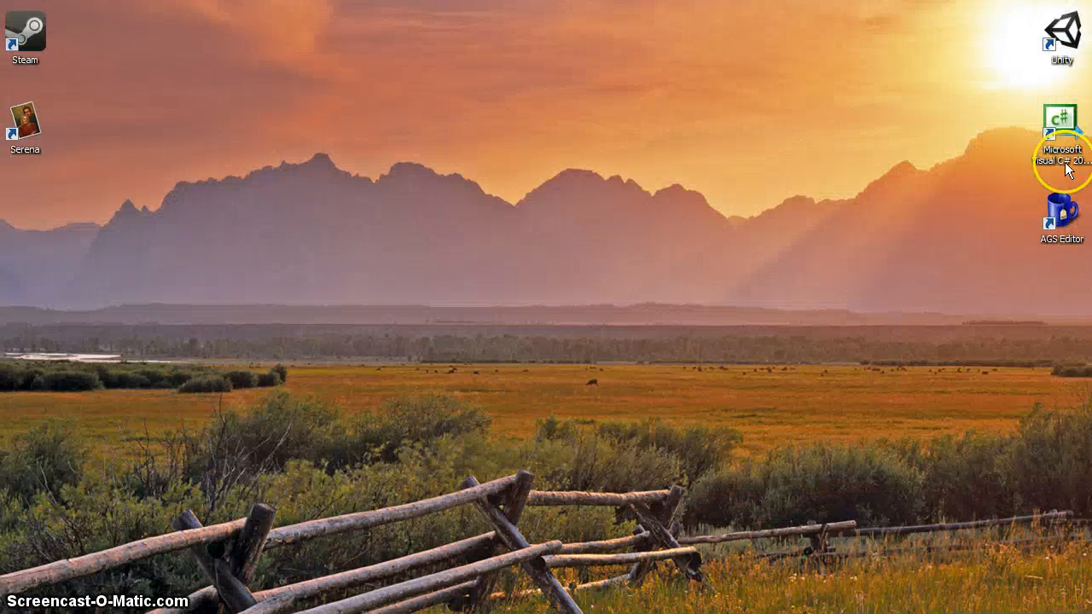
Step: Switch to AGS Editor, load the recent game "Jack Houston and the Necronauts" and open room 101, Bimini Main Deck, for editing
double_click(1066, 218)
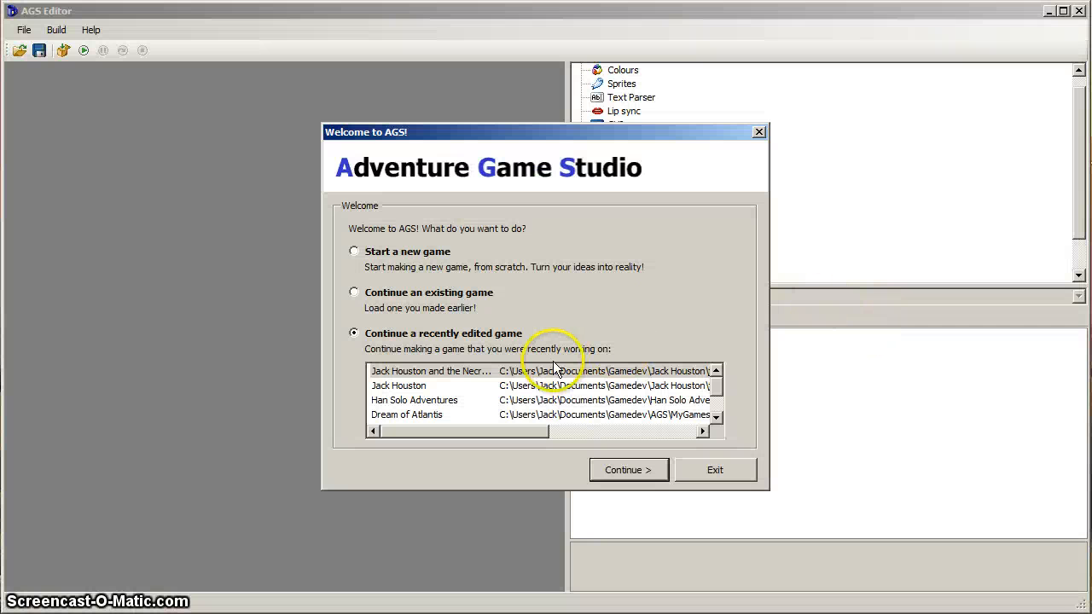
left_click(612, 468)
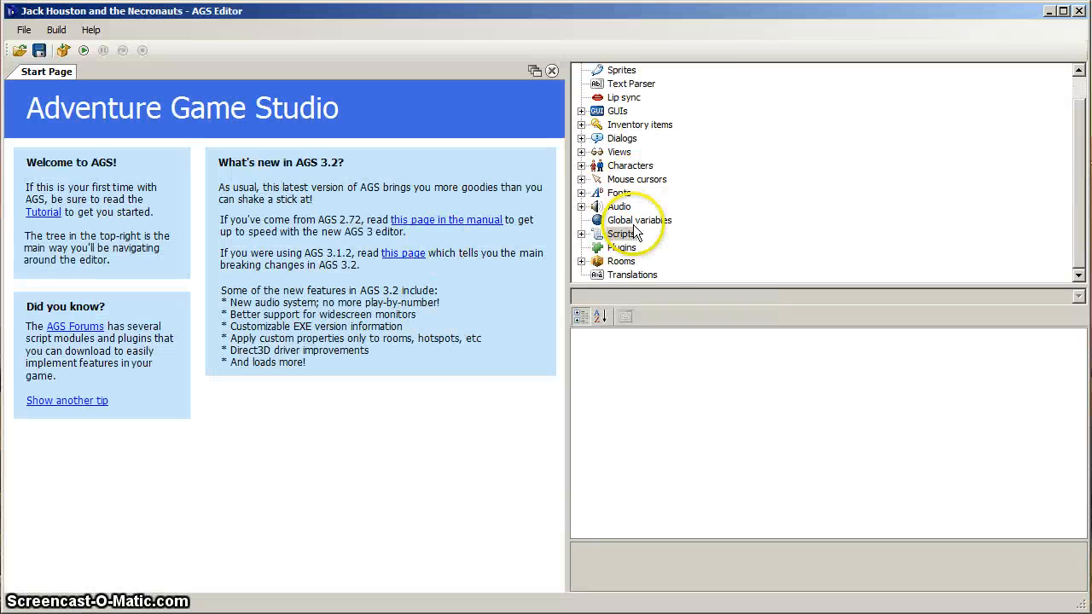
right_click(619, 261)
double_click(618, 261)
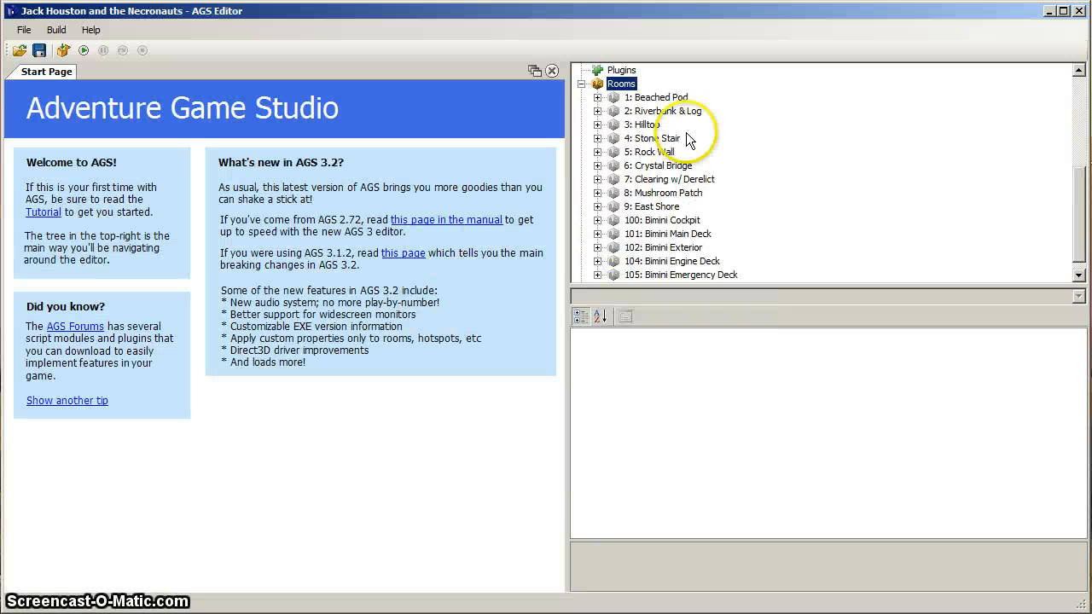
scroll(694, 207, "down", 1)
double_click(678, 220)
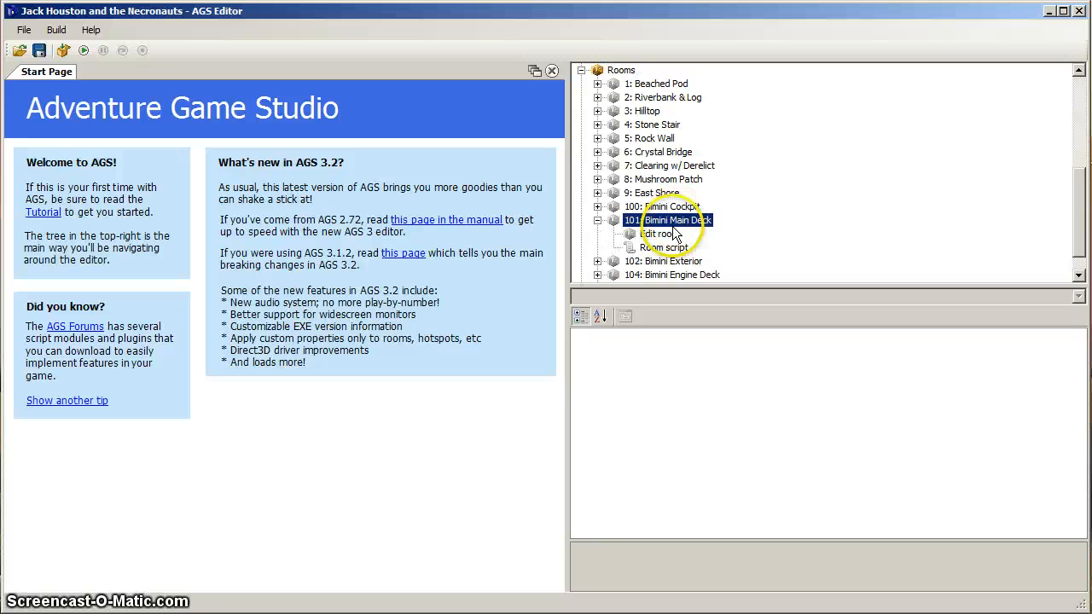
left_click(670, 233)
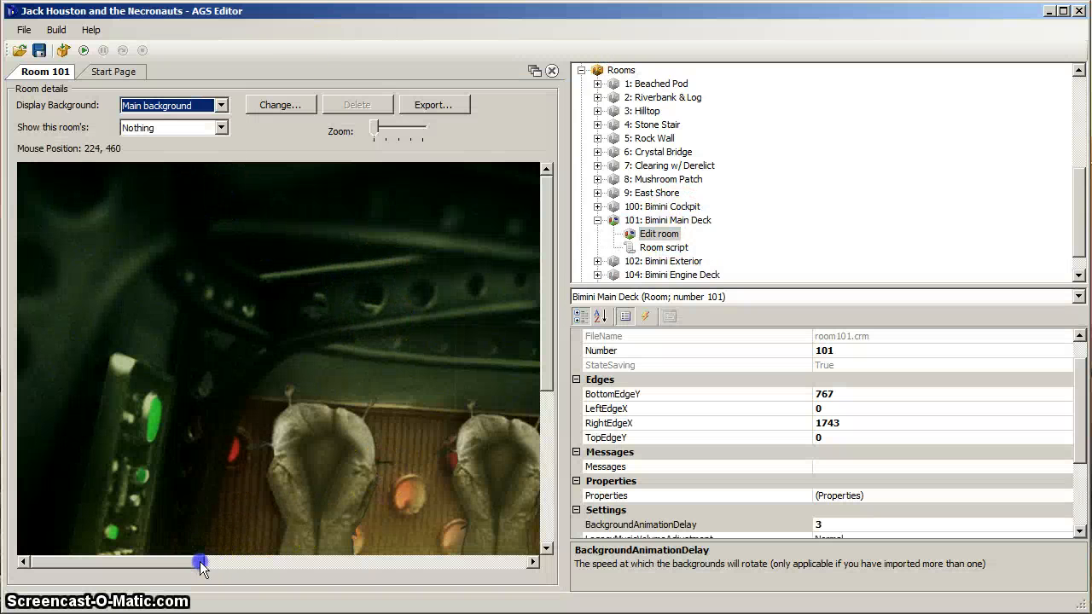
Step: Start replacing the room's main background and browse to the Jack Houston > ROOMS > Rocket > ags ready folder
left_click_drag(199, 561, 219, 562)
left_click_drag(541, 263, 539, 350)
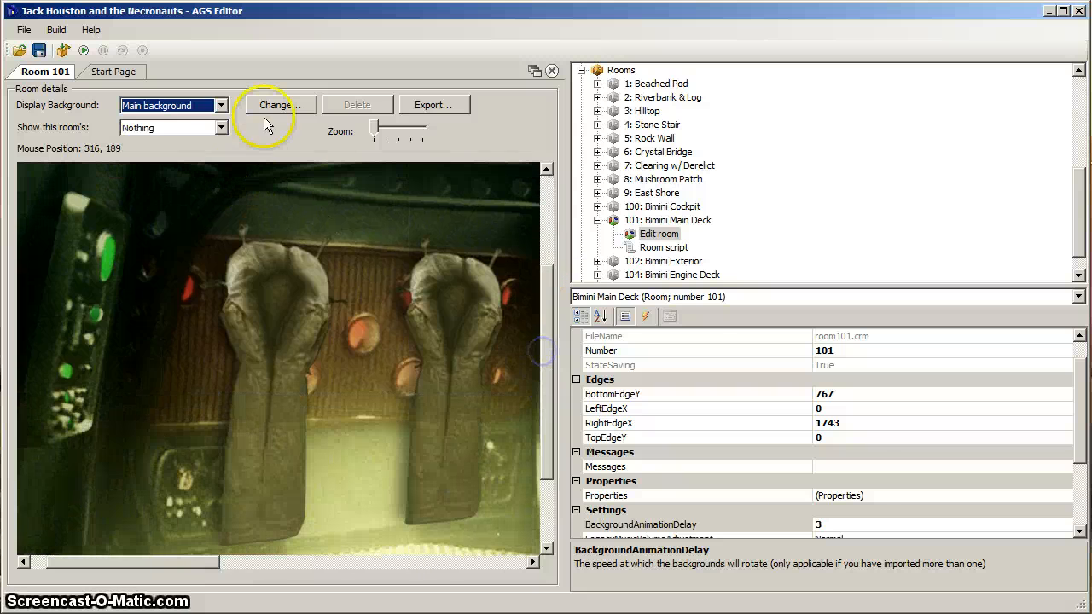
left_click(264, 104)
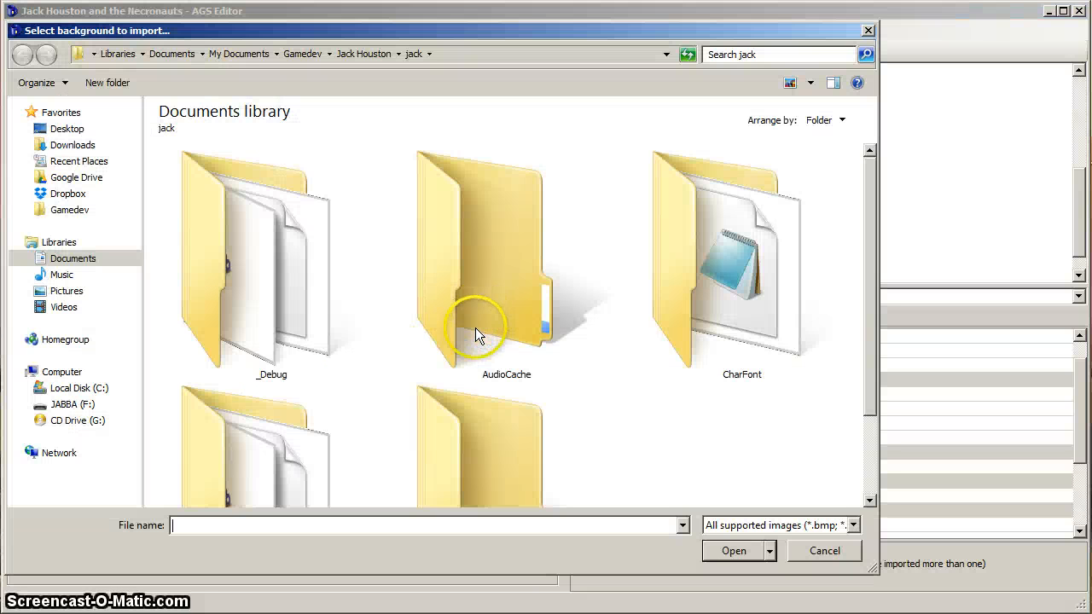
left_click(363, 54)
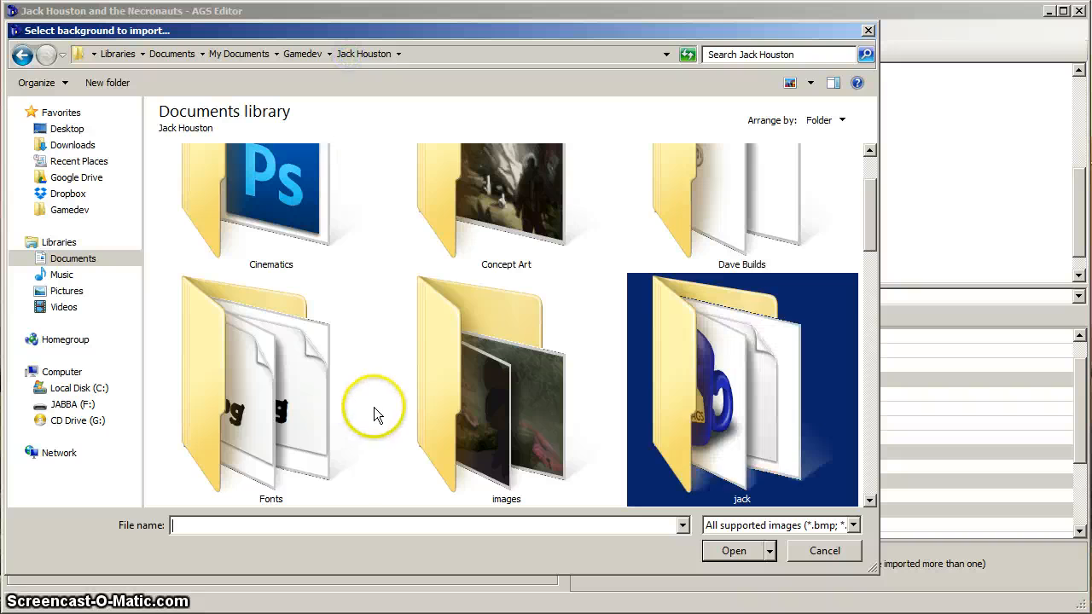
scroll(393, 404, "down", 5)
scroll(395, 406, "up", 5)
scroll(395, 406, "down", 2)
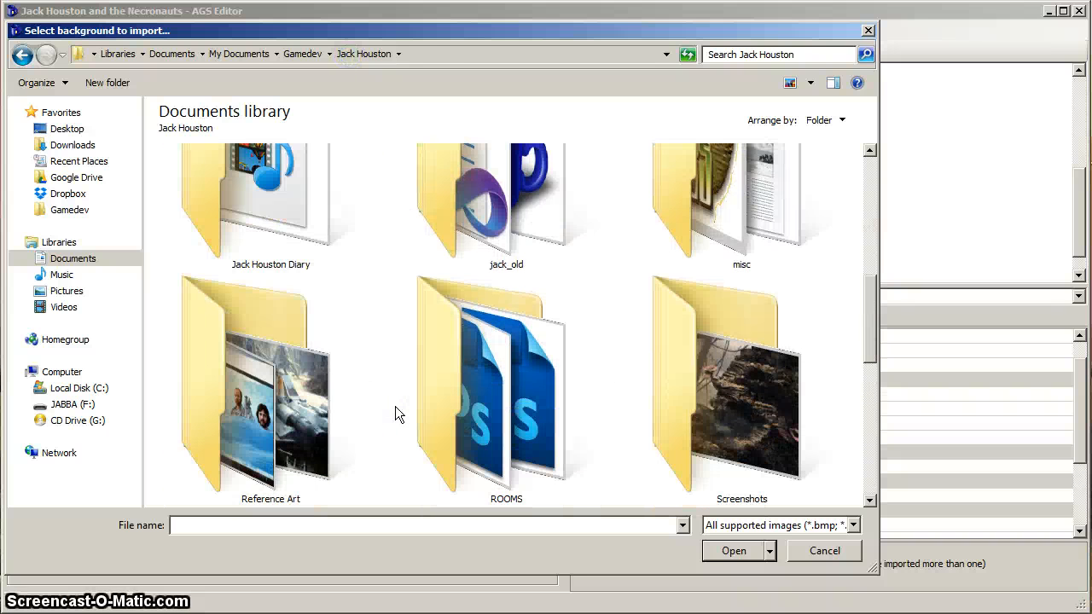
double_click(480, 401)
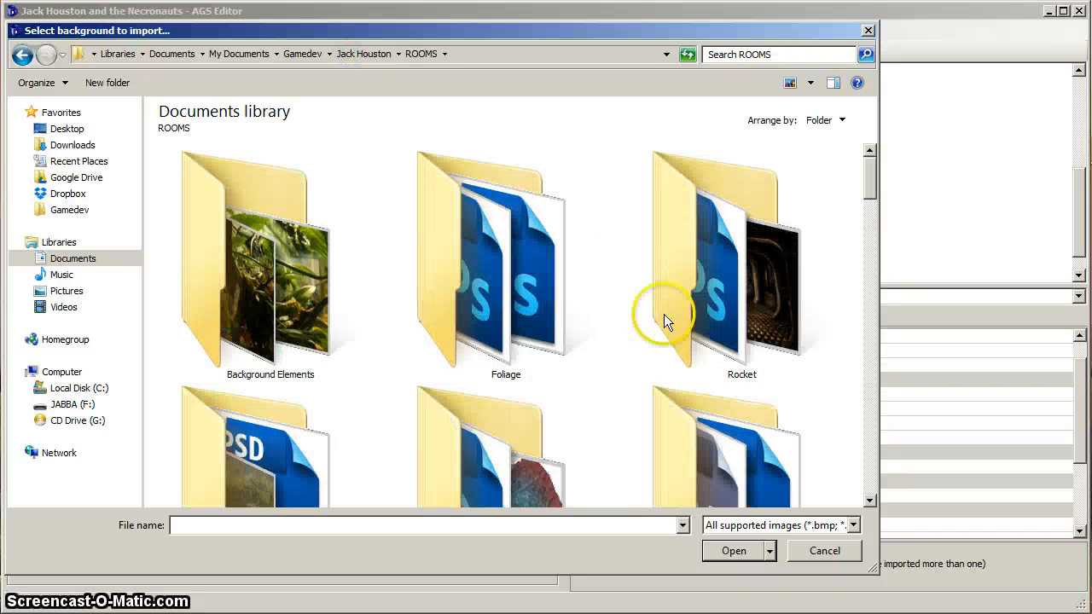
double_click(702, 308)
double_click(465, 299)
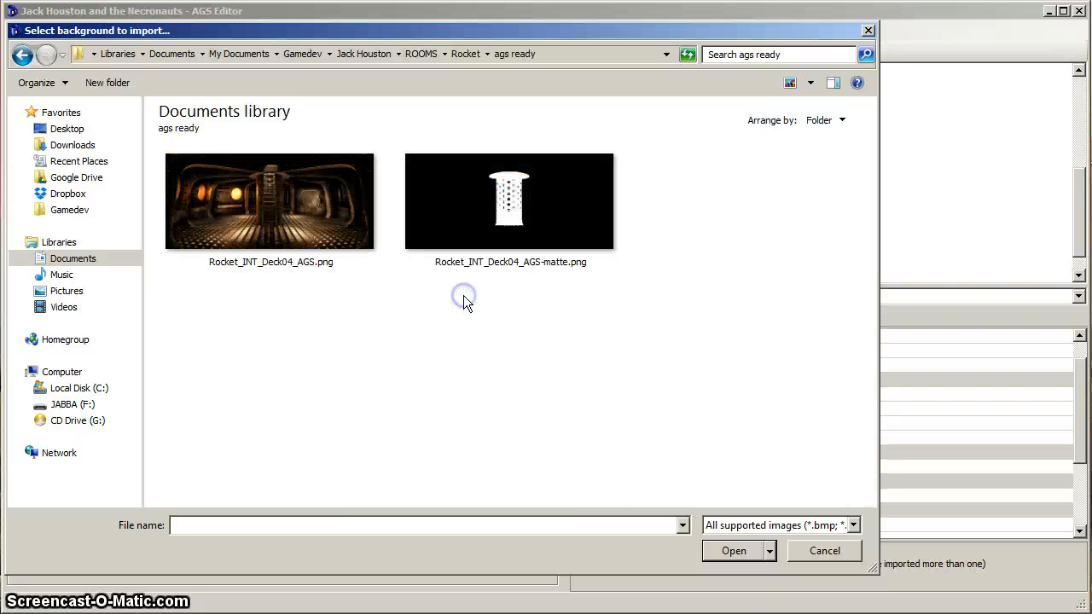
Step: Import Rocket_INT_Deck04_AGS.png as the main background of room 101
left_click(317, 226)
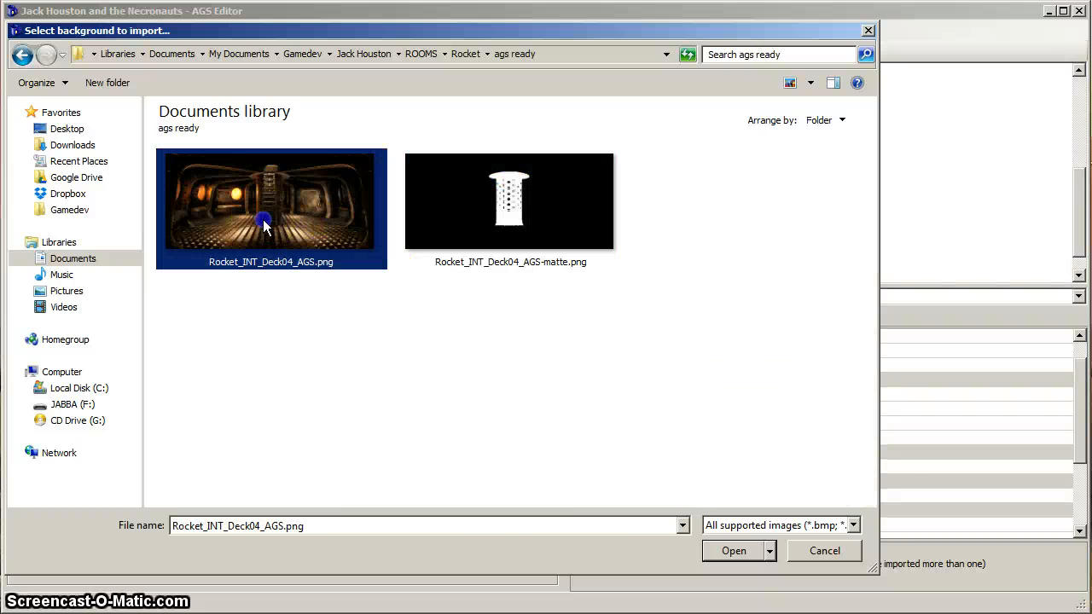
double_click(263, 224)
left_click(625, 335)
left_click(663, 334)
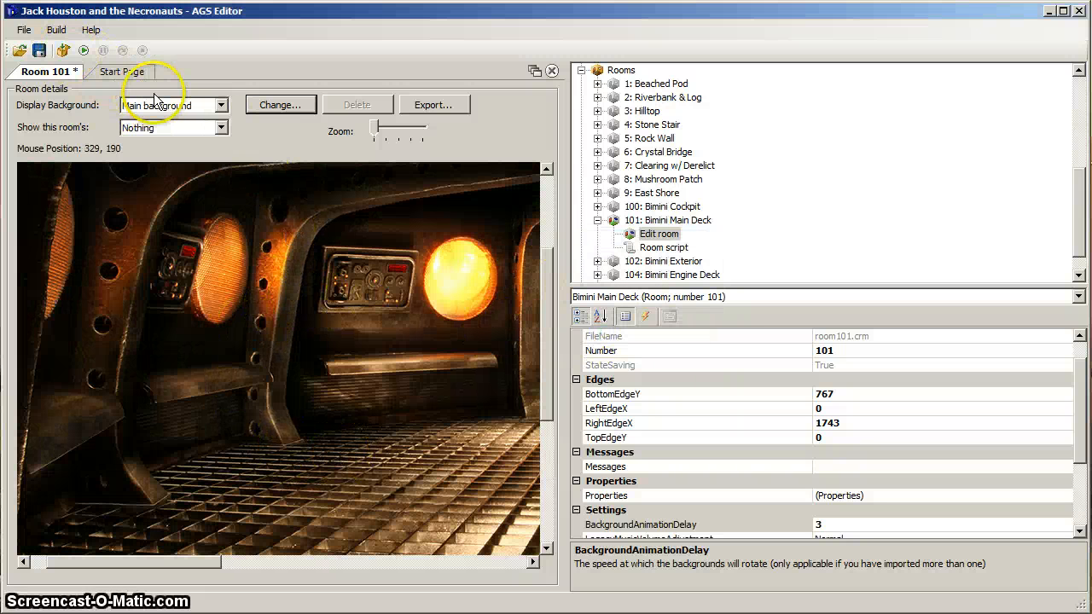
Step: Display the walk-behinds of room 101
left_click(162, 127)
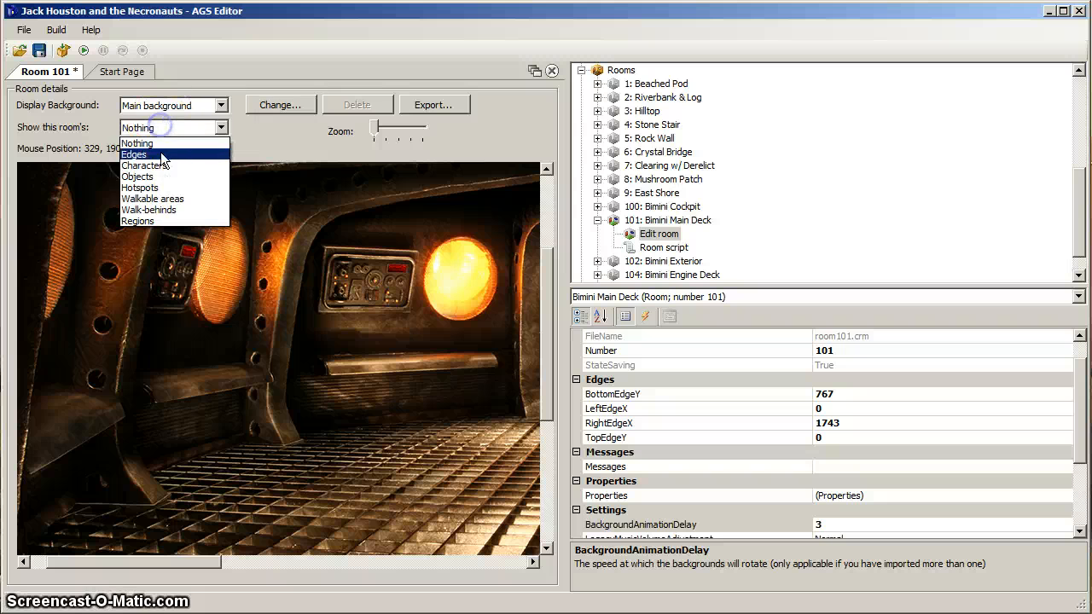
left_click(149, 209)
left_click(218, 127)
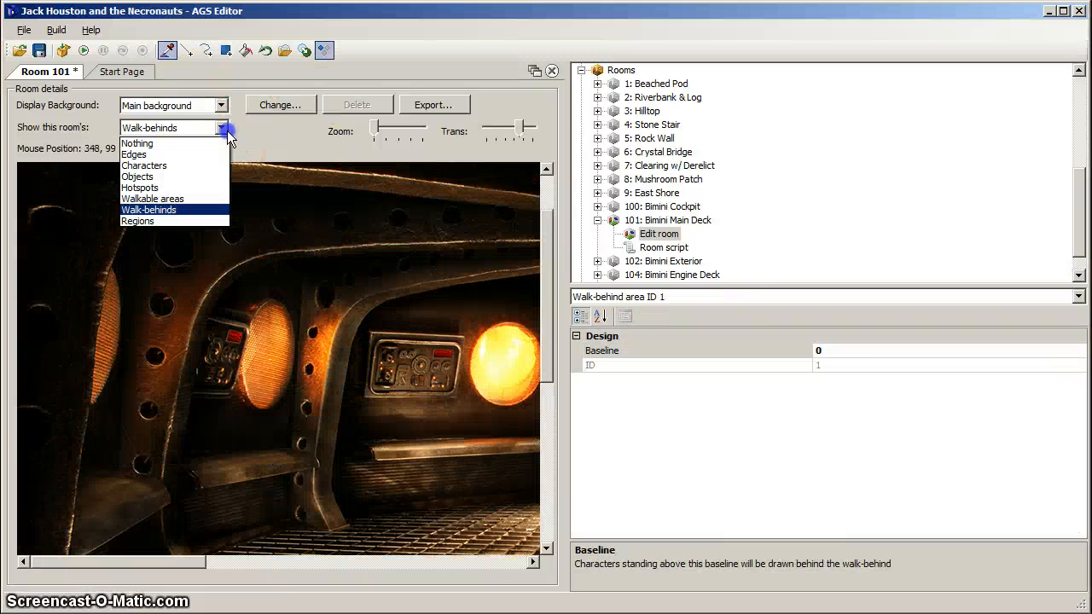
left_click(173, 214)
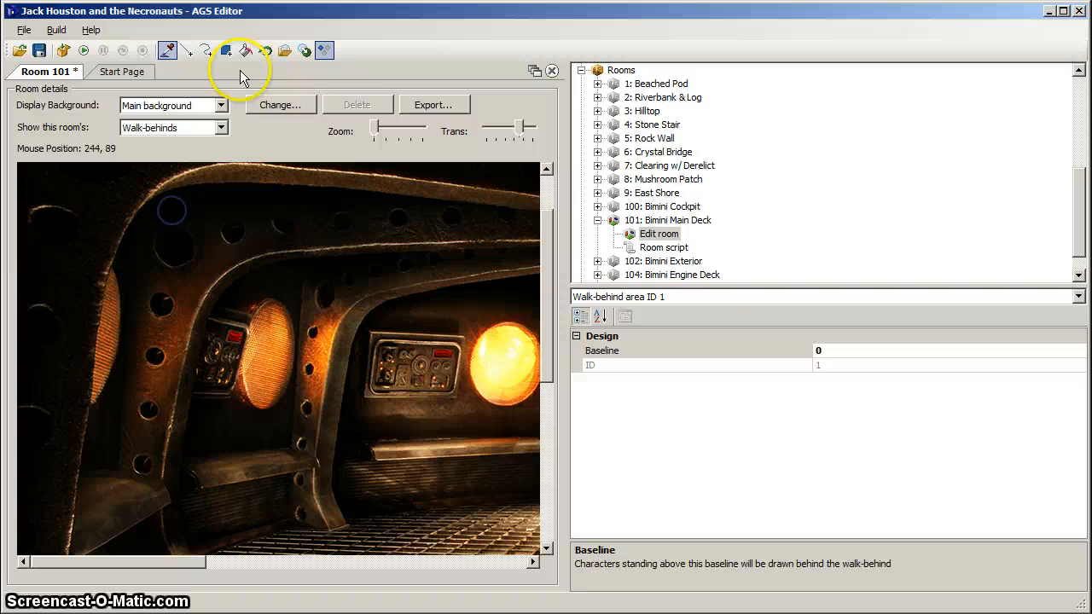
Step: Import Rocket_INT_Deck04_AGS-matte.png as the walk-behind mask
left_click(285, 50)
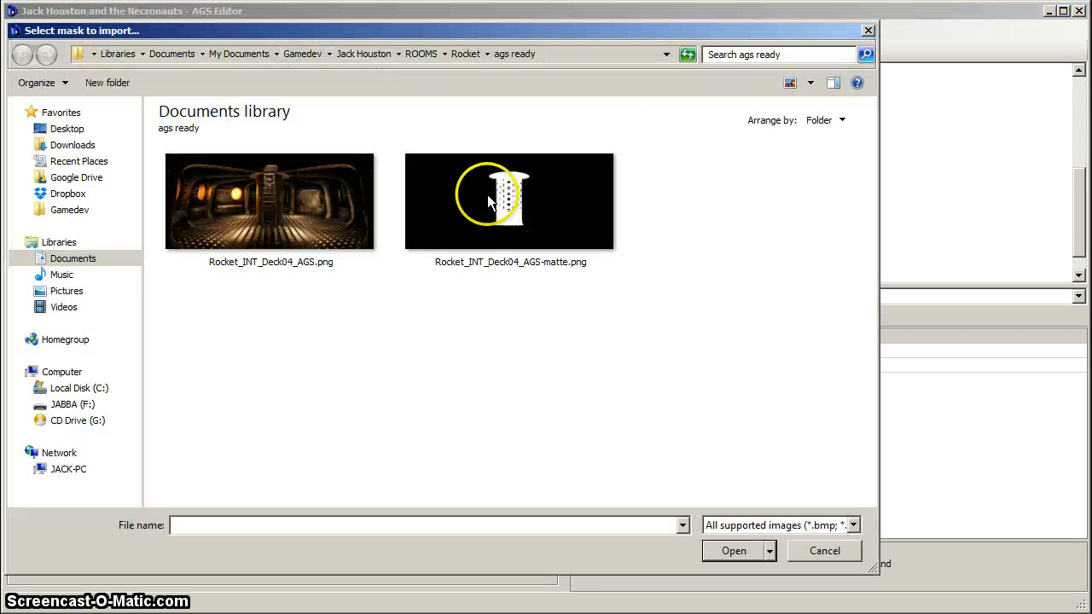
left_click(487, 195)
left_click(460, 274)
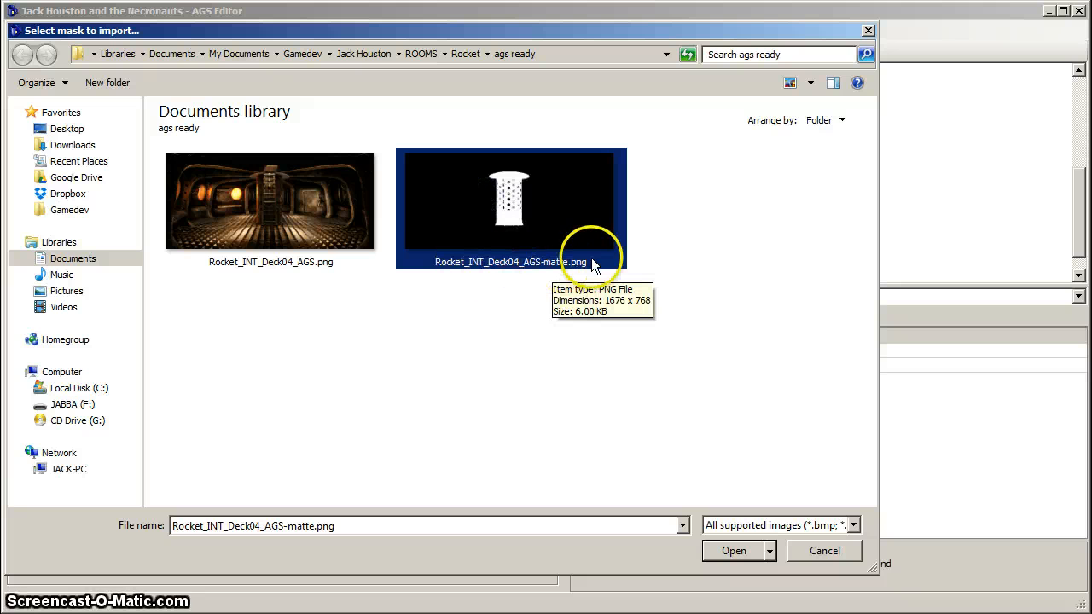
double_click(557, 198)
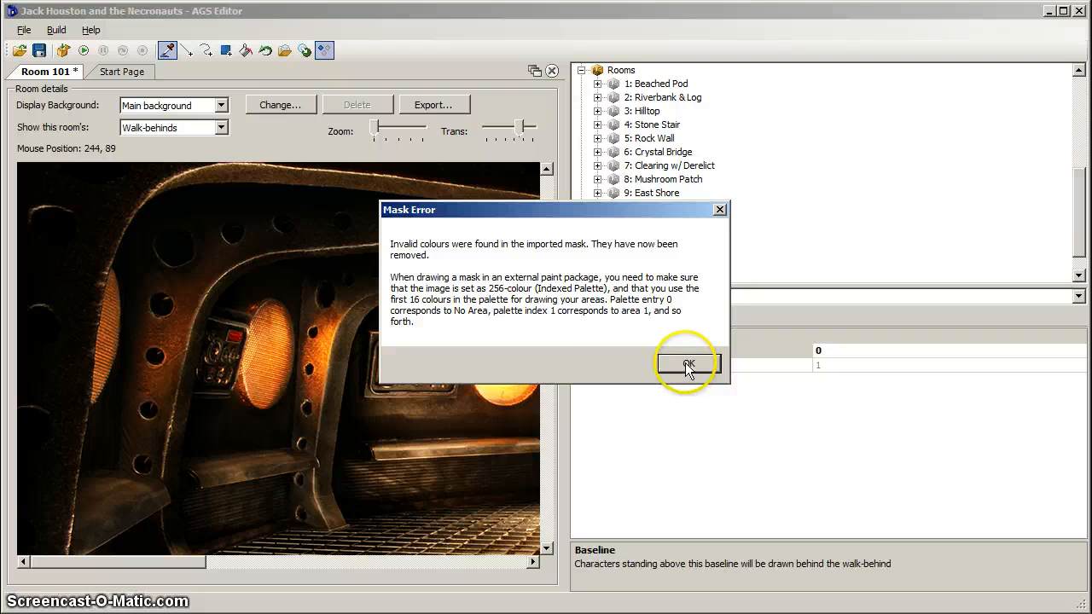
left_click(688, 365)
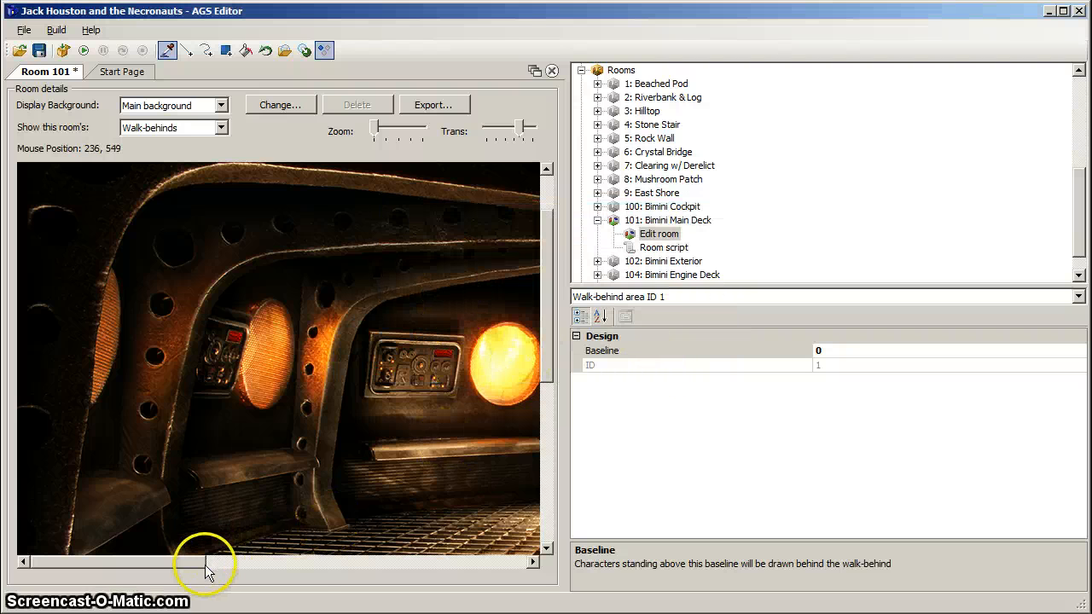
Step: Examine the imported mask over the ladder column, switching between walk-behind areas 1 and 2 to check which one covers it
left_click_drag(205, 570, 348, 570)
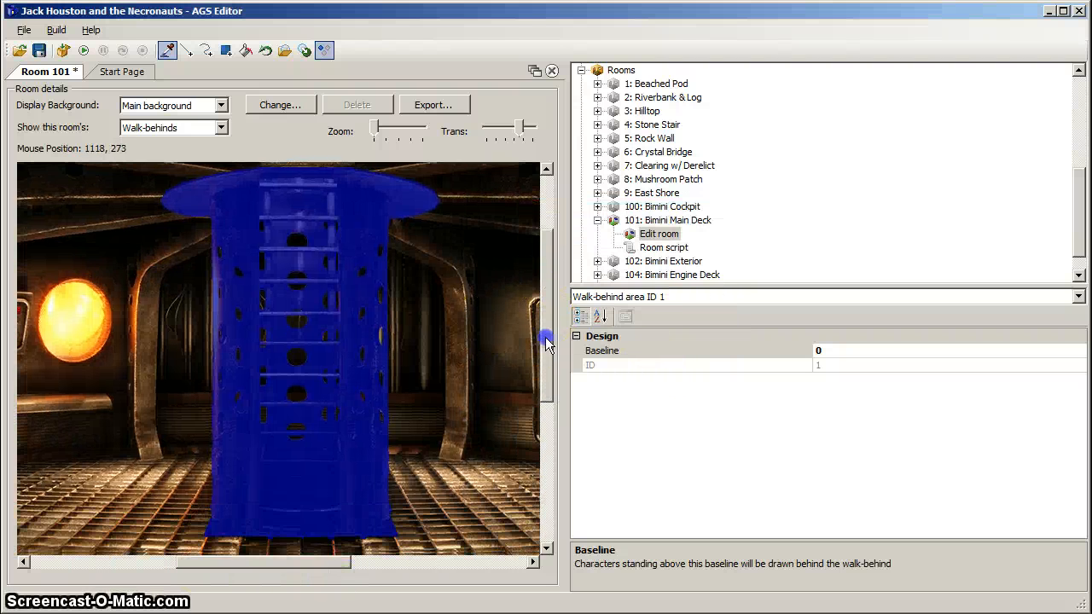
left_click_drag(546, 338, 545, 341)
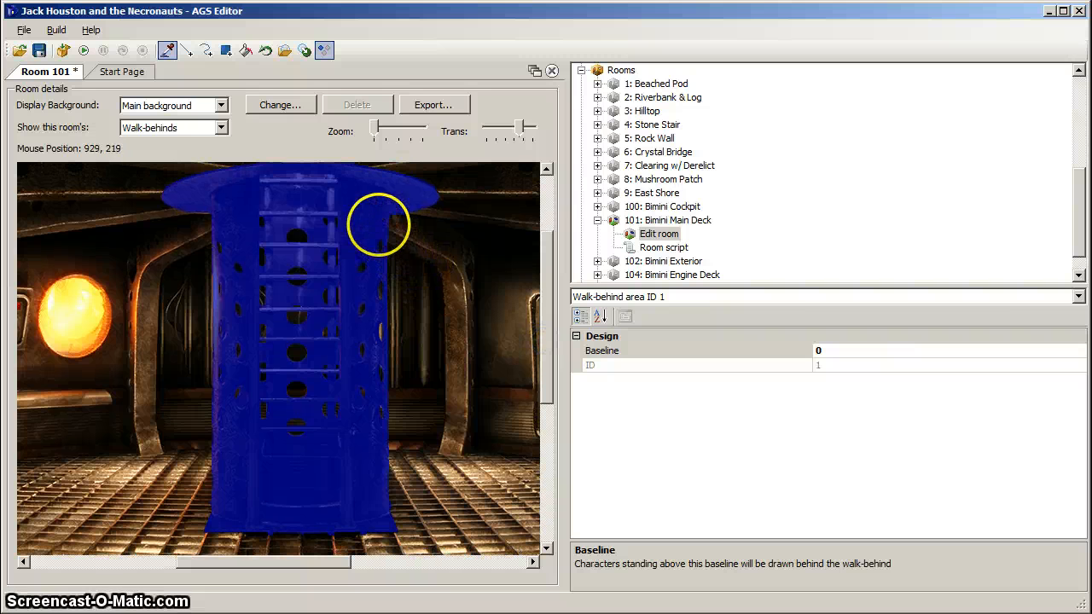
left_click(378, 224)
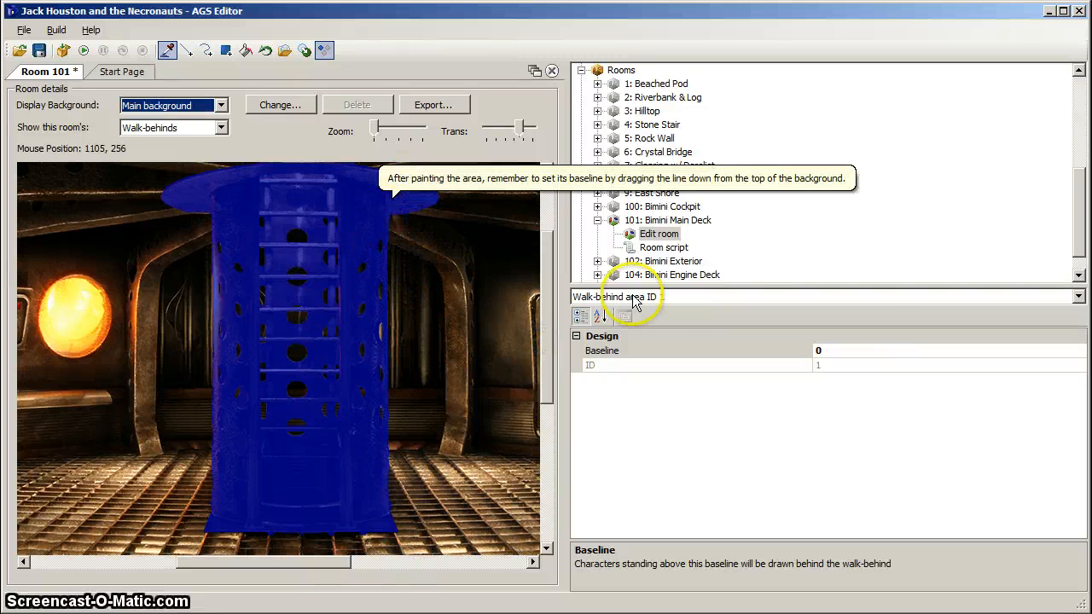
left_click(692, 300)
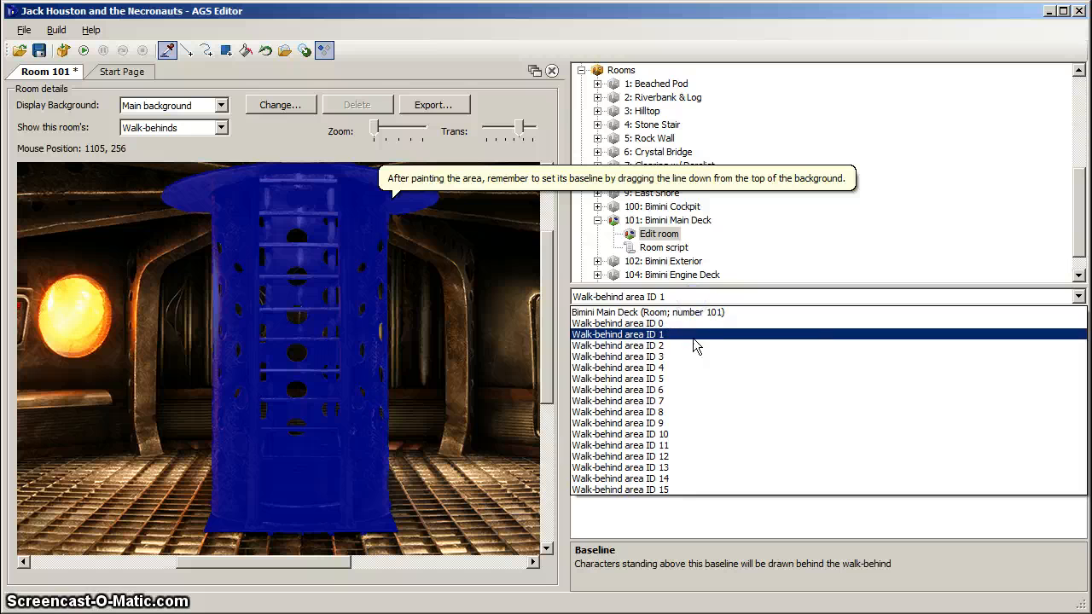
left_click(692, 342)
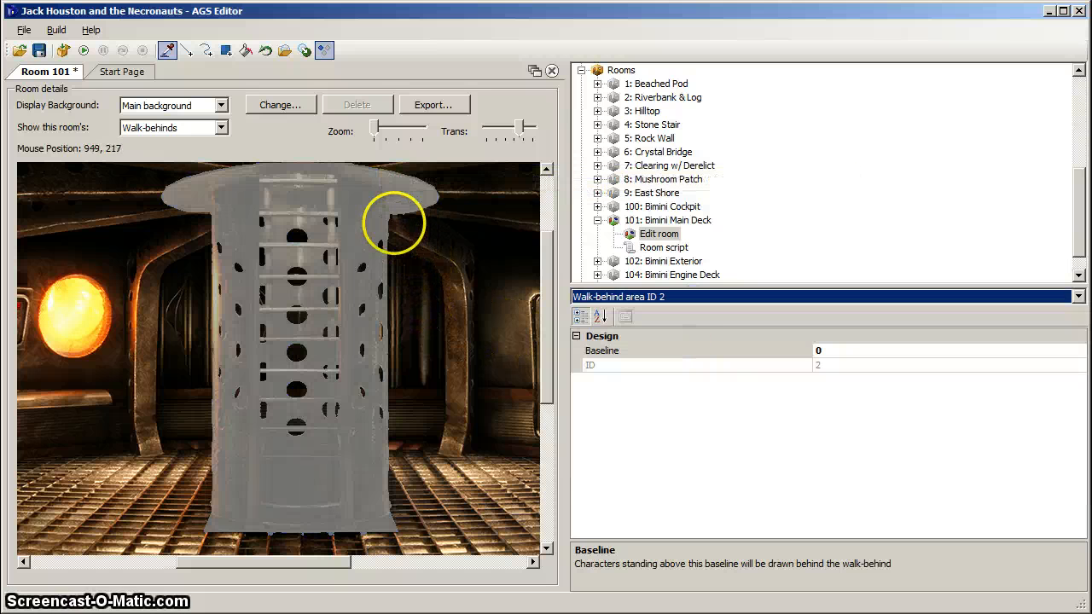
left_click(376, 237)
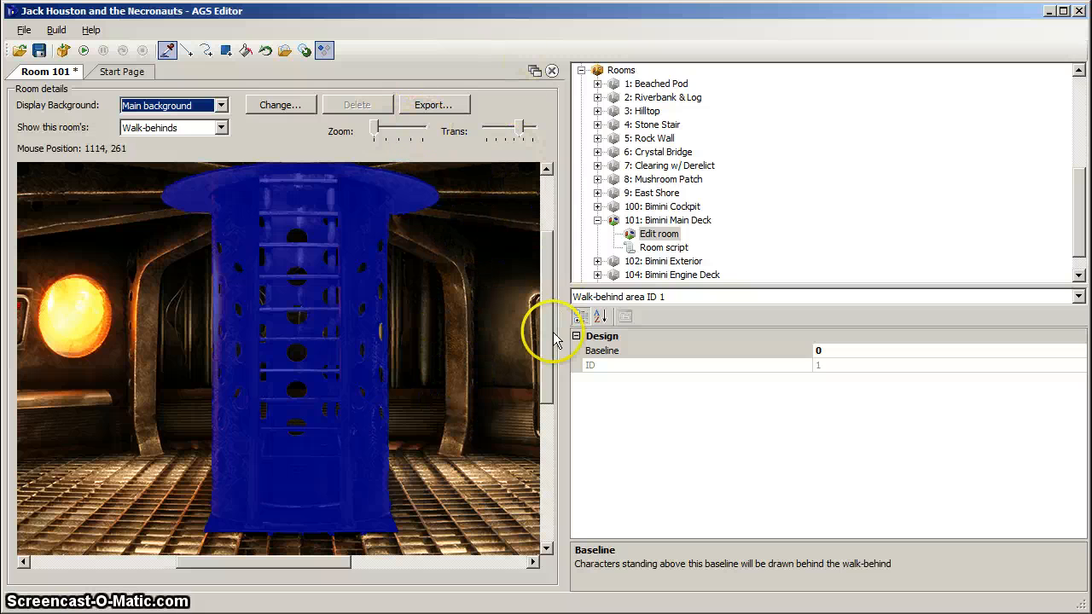
Step: Set the baseline of walk-behind area 1 to 540, near the base of the ladder column
scroll(525, 312, "up", 3)
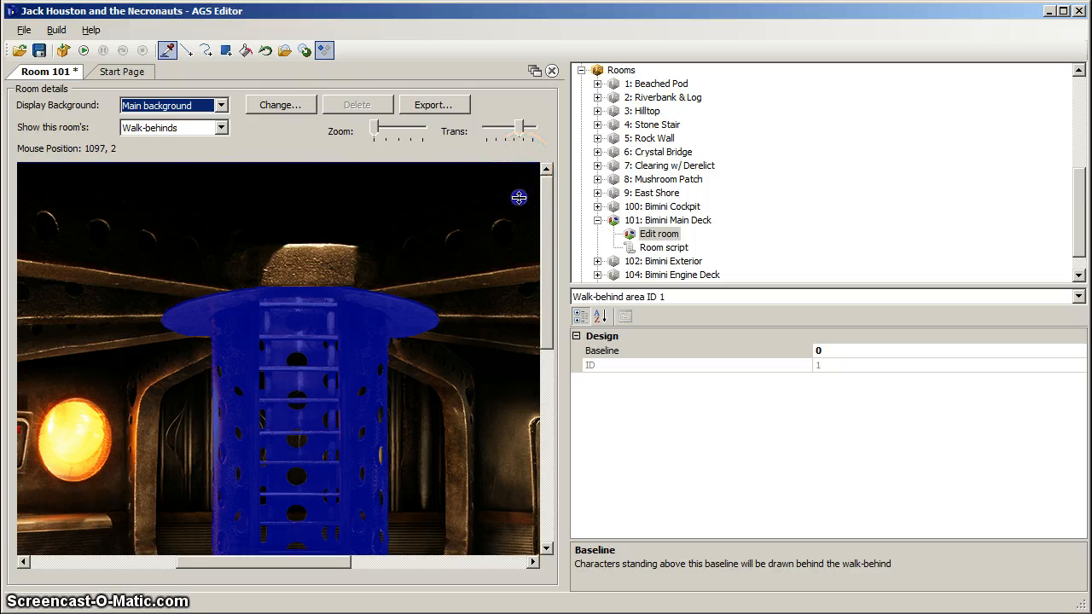
left_click_drag(500, 439, 500, 446)
left_click_drag(544, 329, 535, 400)
left_click_drag(445, 284, 438, 467)
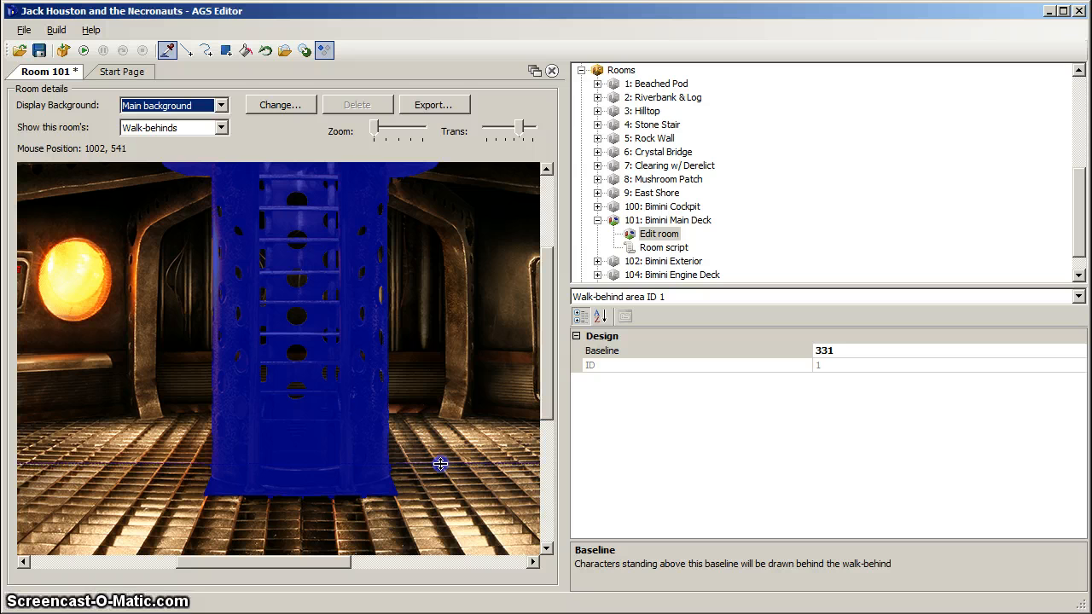
left_click_drag(440, 464, 440, 464)
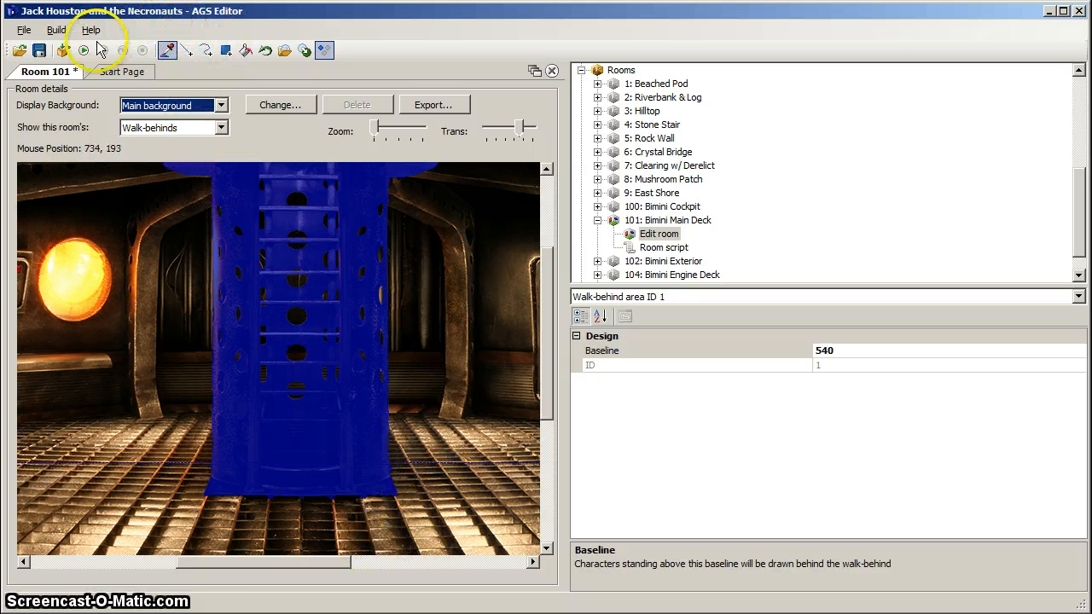
double_click(134, 10)
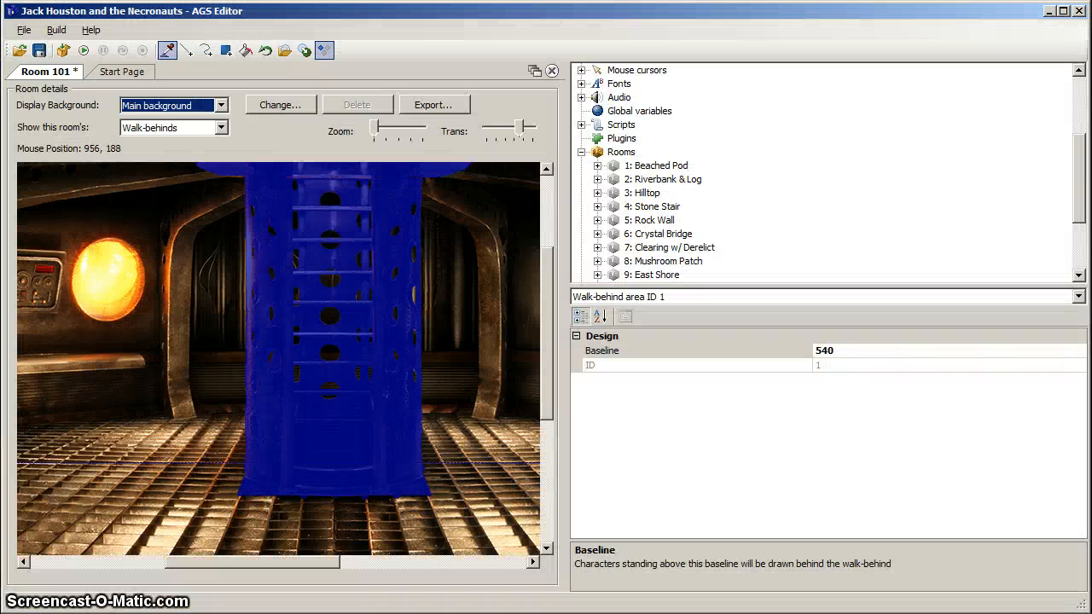
Step: Enlarge the editor window beyond the screen edges so that much more of the deck background shows in the room view
left_click_drag(328, 11, 145, 43)
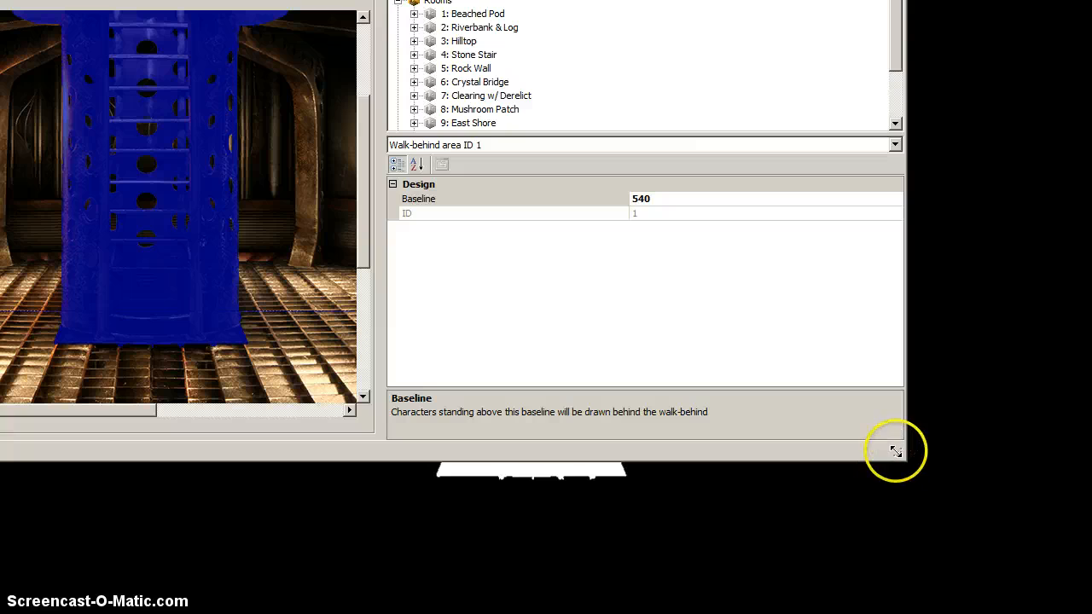
left_click_drag(895, 451, 1090, 613)
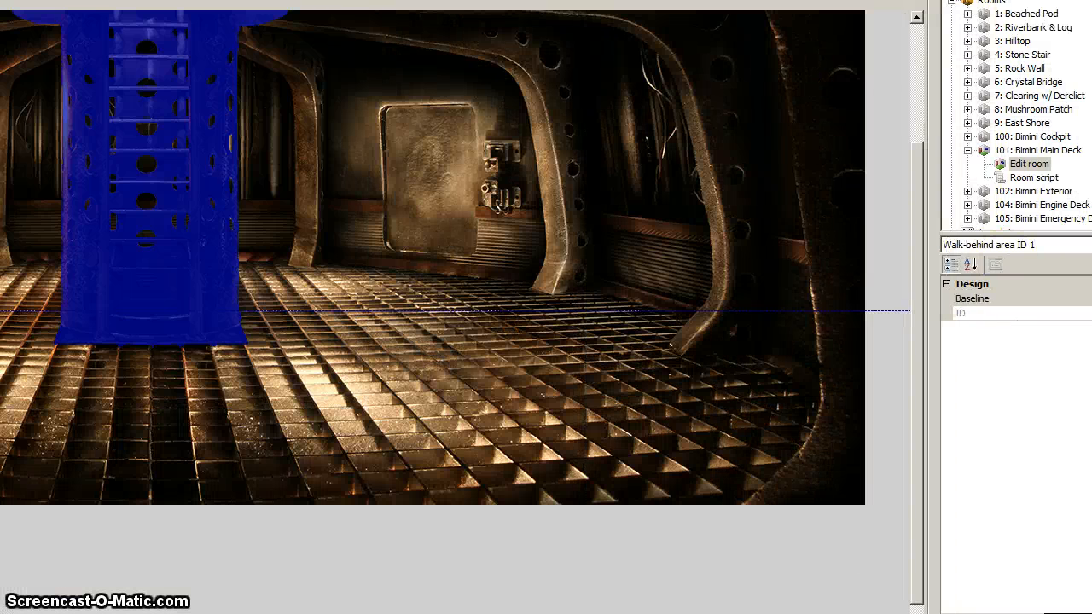
left_click_drag(768, 0, 942, 0)
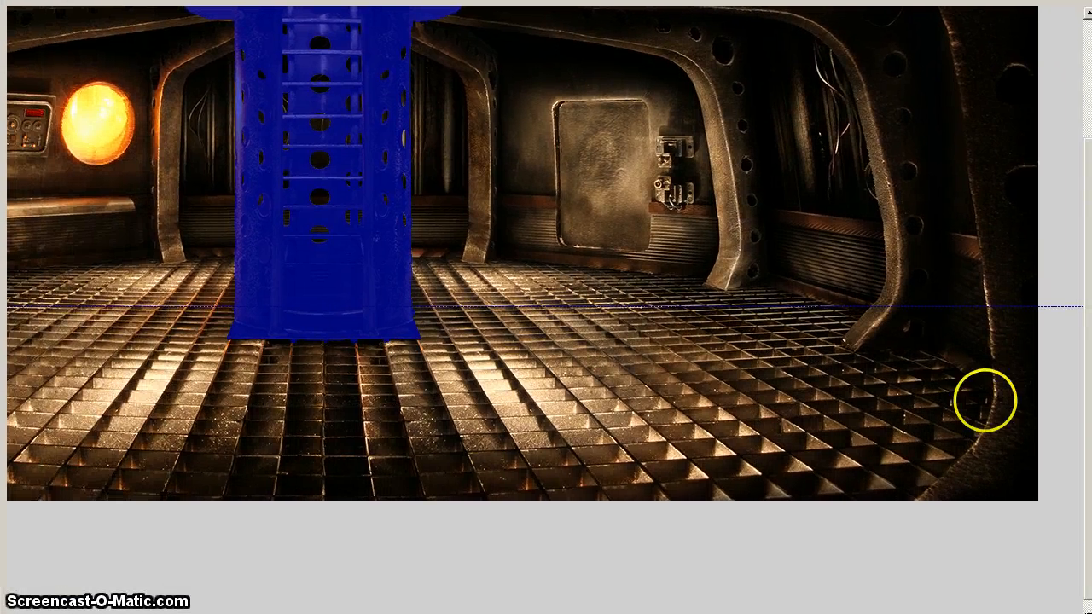
left_click_drag(1058, 613, 953, 585)
left_click_drag(1088, 547, 1090, 517)
left_click_drag(953, 613, 840, 613)
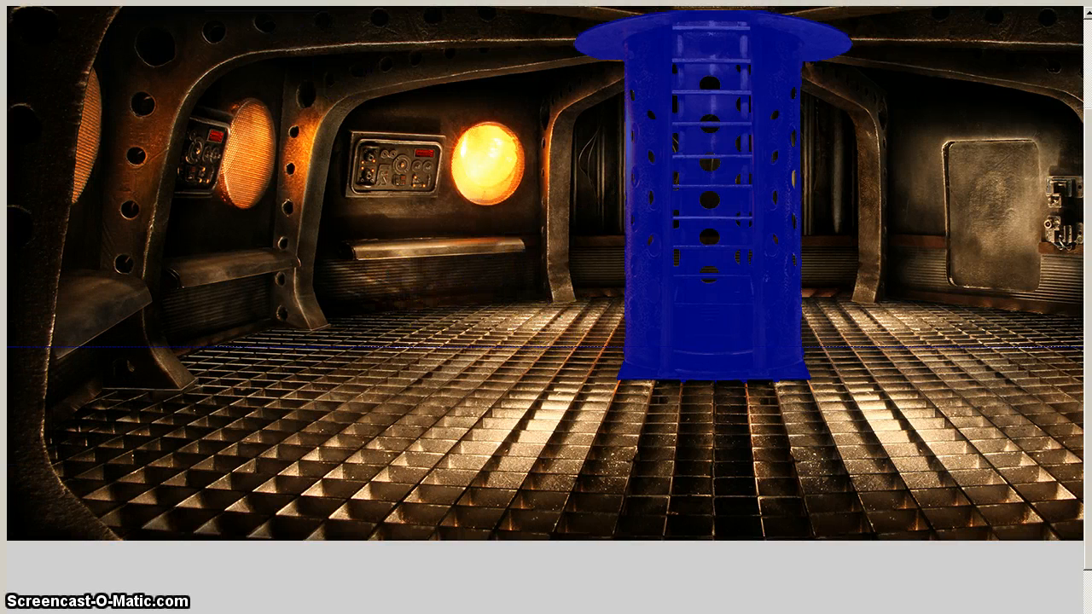
Step: Display the room's walkable areas and paint one over the central deck floor, with its back edge curving along the rear wall
left_click(162, 2)
left_click(166, 42)
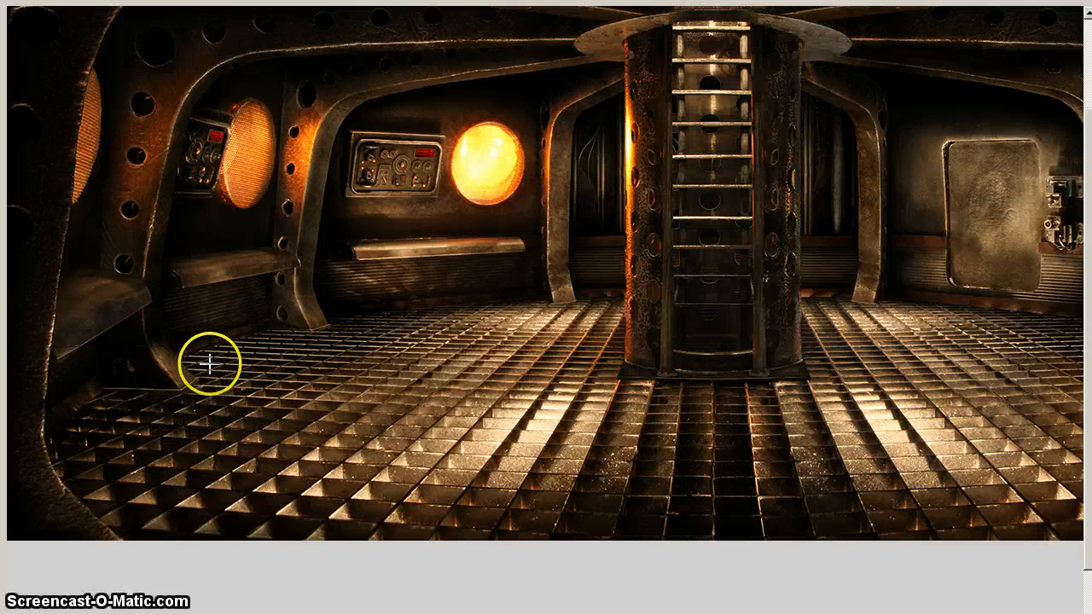
left_click_drag(203, 359, 1083, 518)
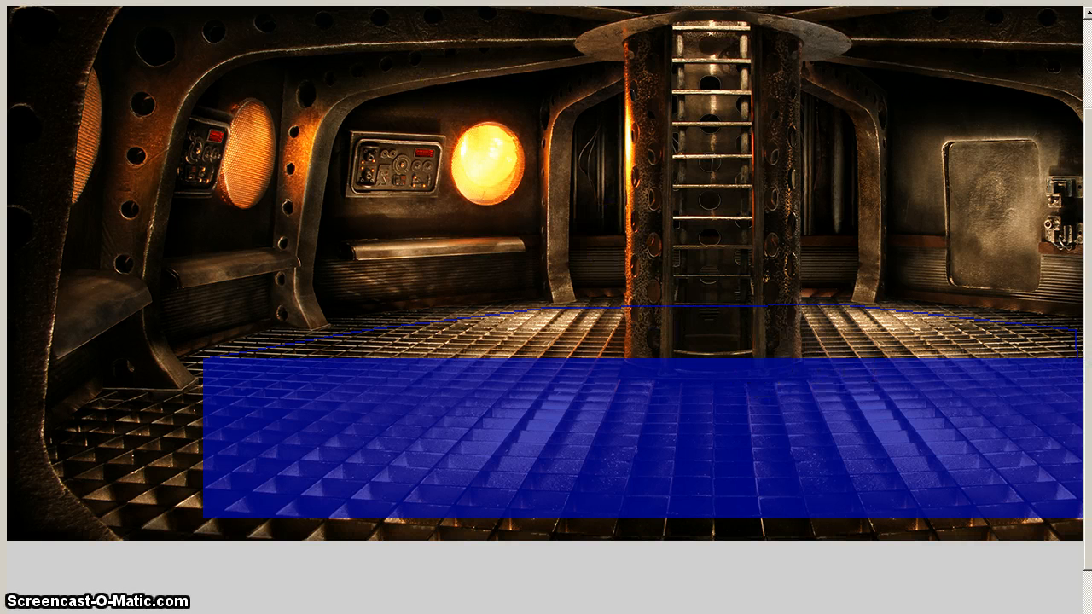
left_click(429, 332)
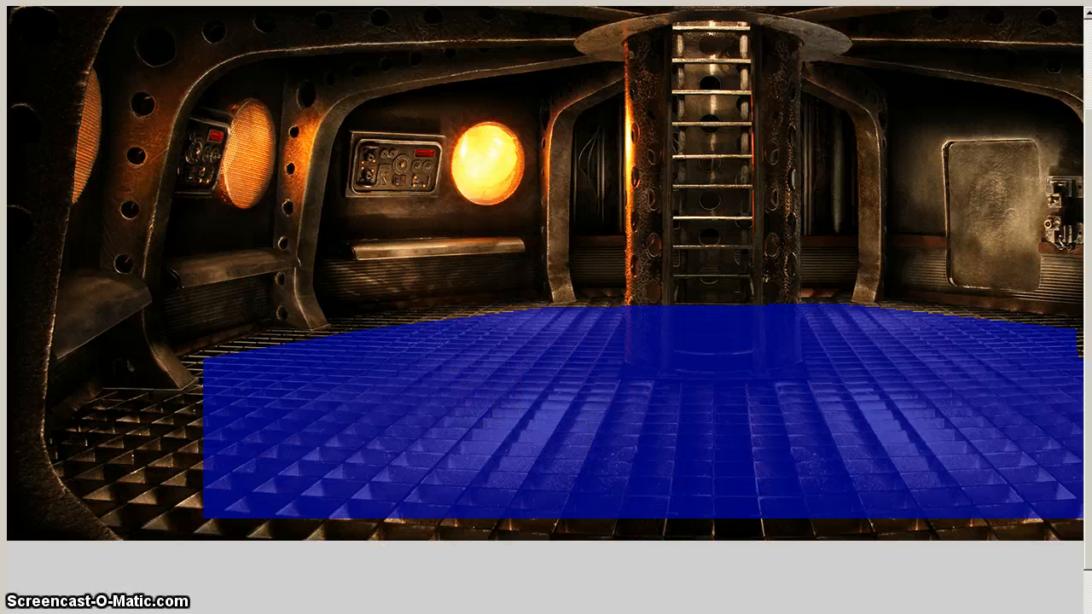
Step: Extend the walkable area with filled freehand outlines towards the curved right and left ends of the deck floor
left_click_drag(793, 613, 1087, 608)
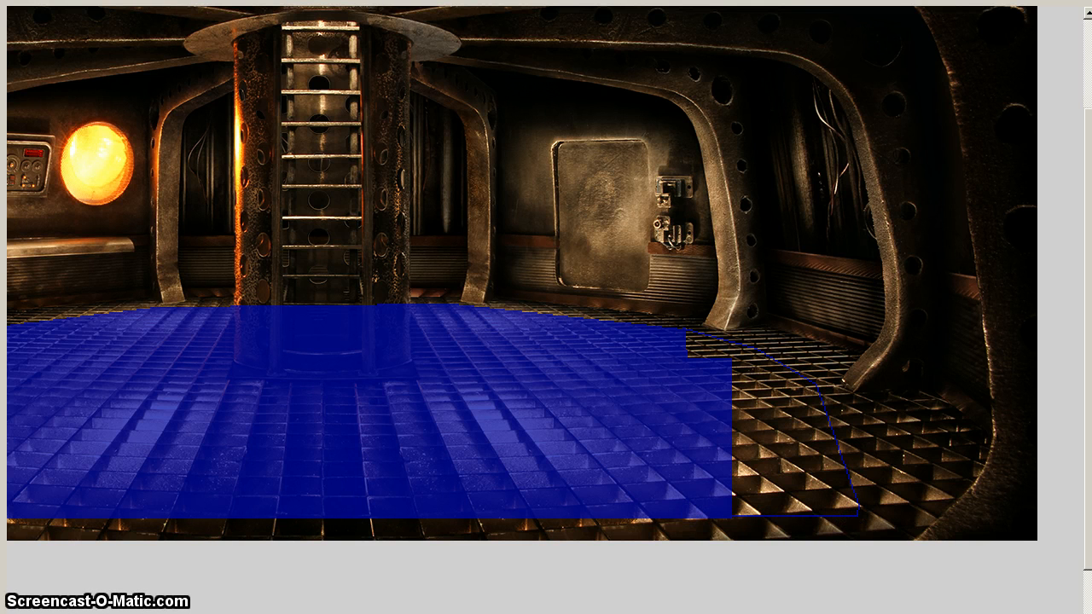
left_click(753, 399)
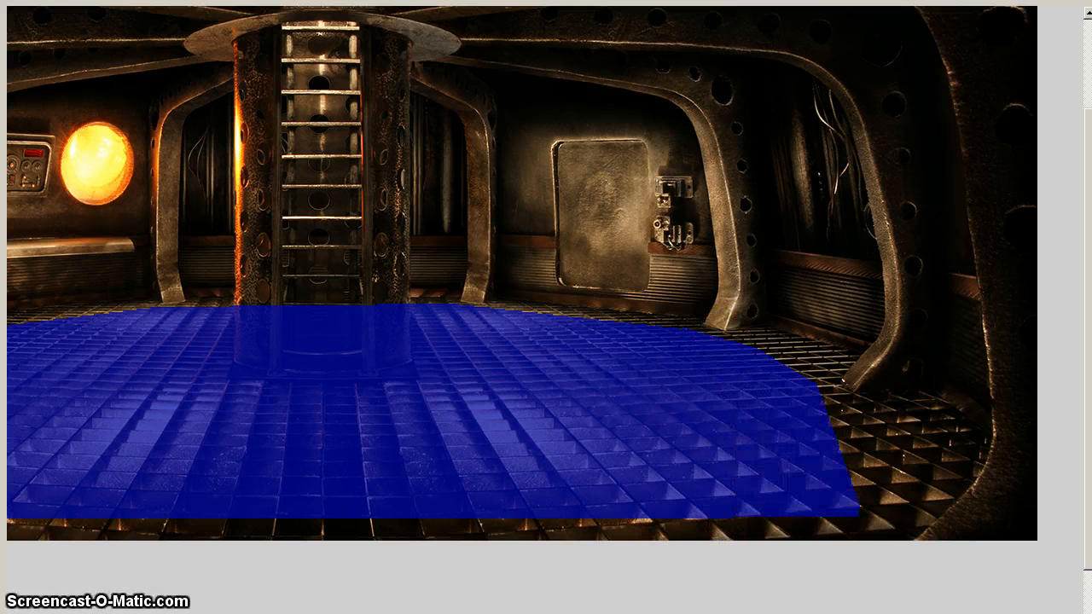
scroll(546, 273, "left", 5)
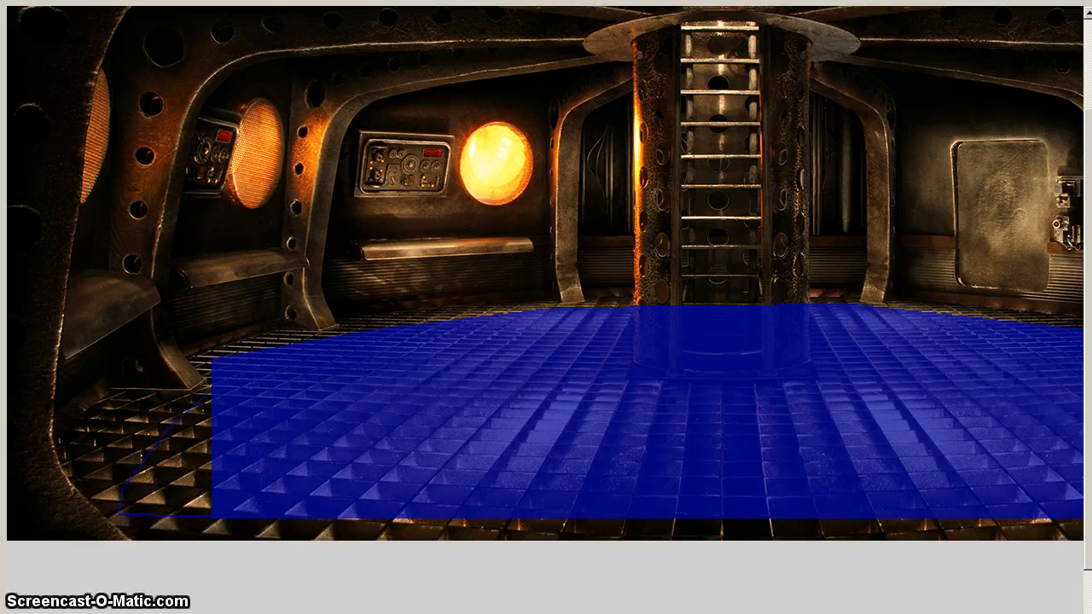
left_click(214, 385)
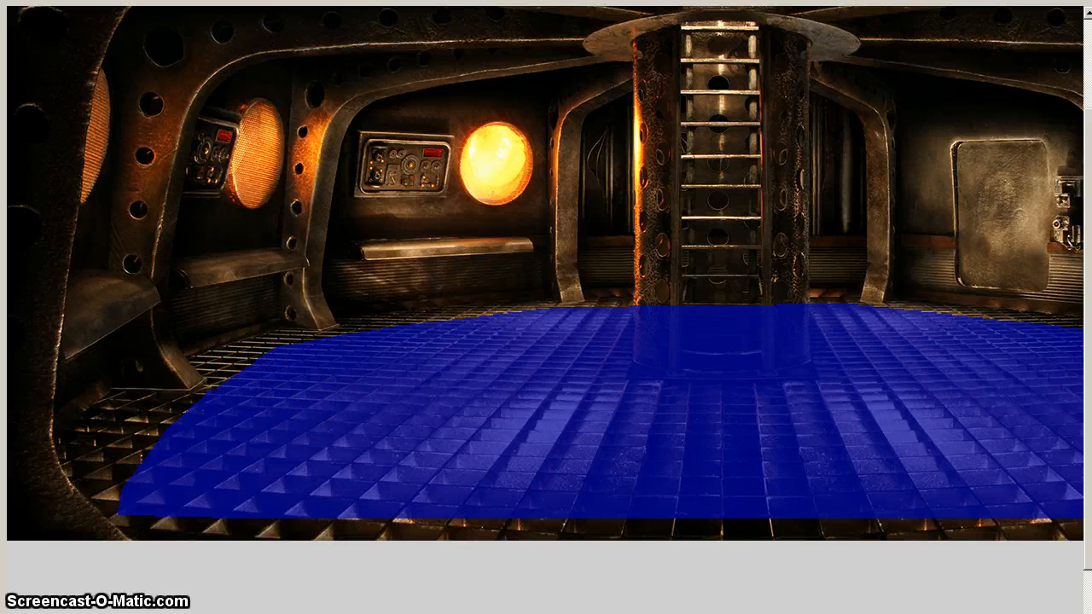
Step: Clear a rectangle around the ladder column's base from the walkable area and paint a narrow walkable strip behind the column
scroll(546, 273, "right", 3)
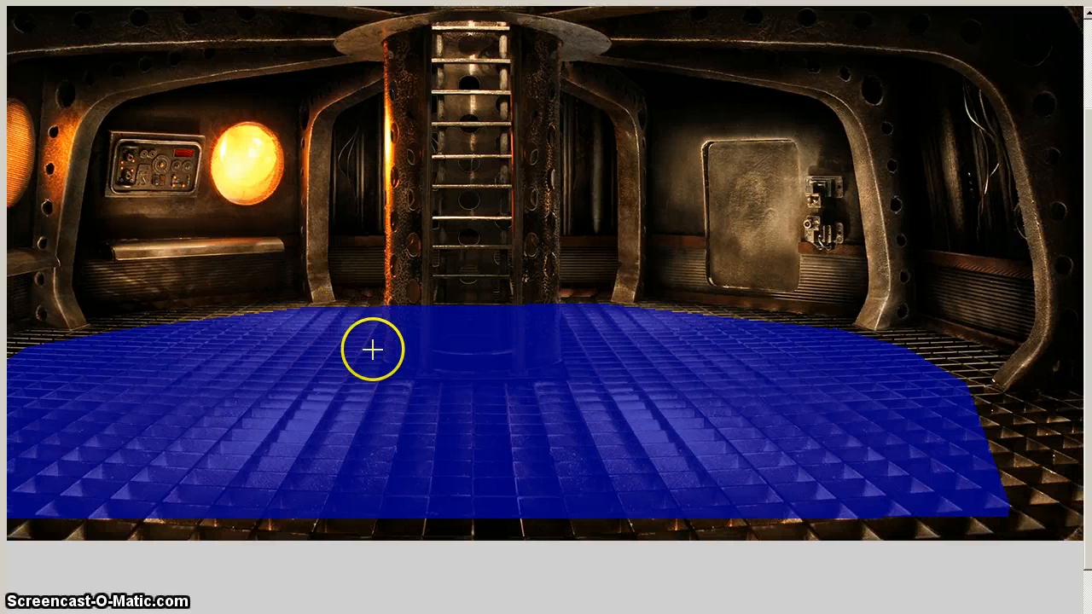
left_click_drag(375, 337, 579, 399)
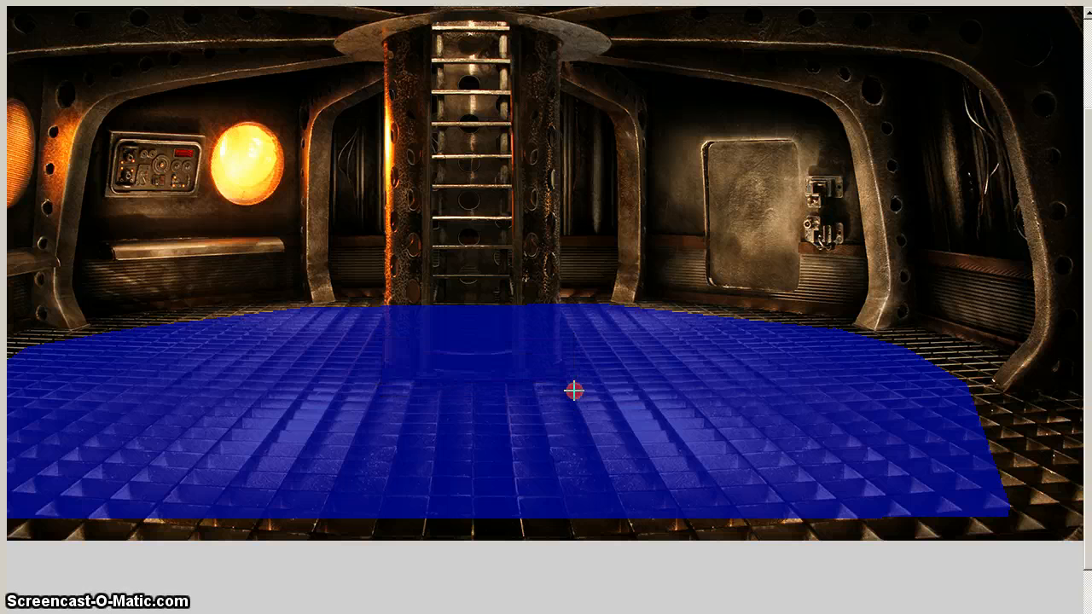
left_click(371, 383)
left_click_drag(530, 344, 578, 318)
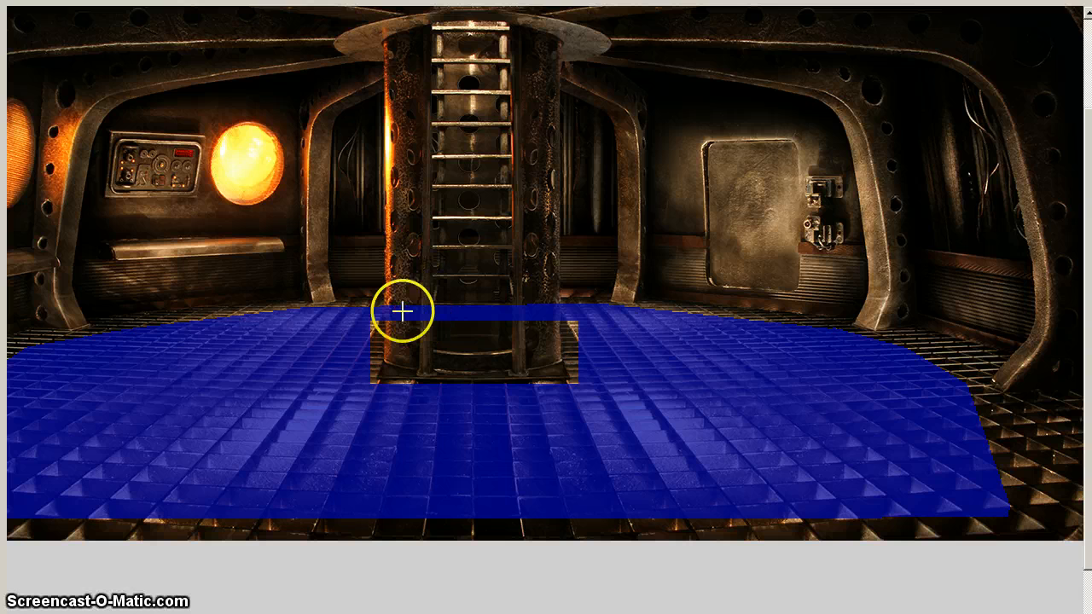
left_click_drag(372, 301, 579, 313)
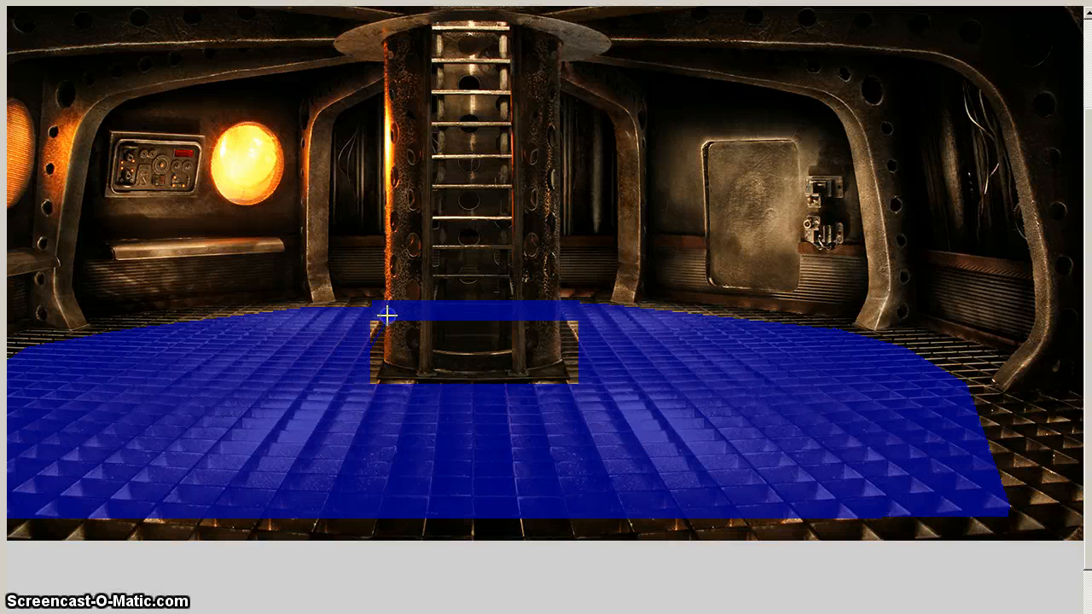
left_click(573, 346)
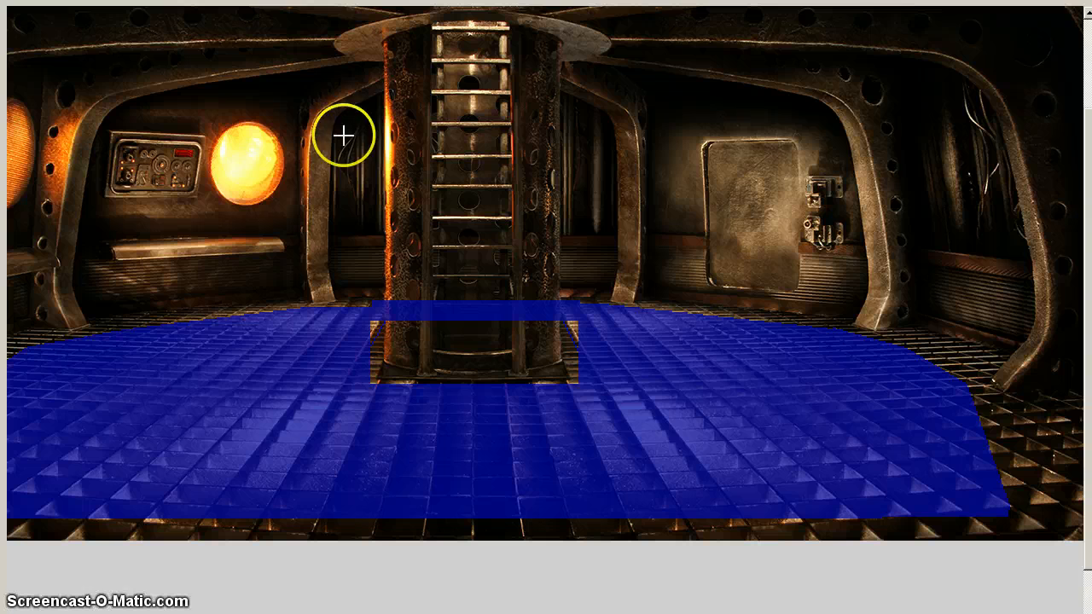
left_click(572, 325)
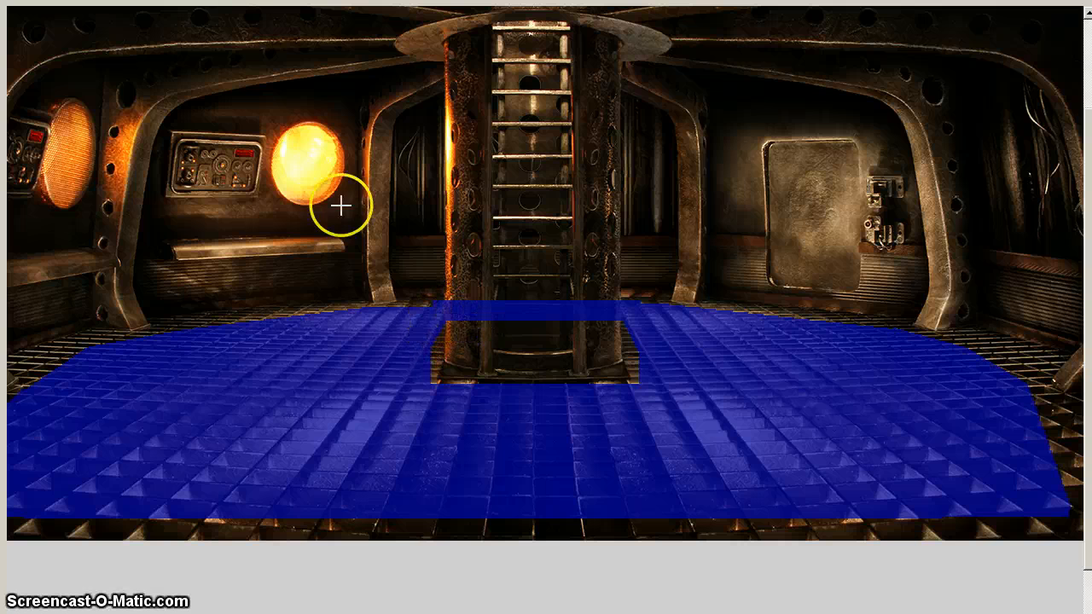
Step: Display the walk-behinds again and set the baseline of area 1 to 541, near the base of the ladder column
left_click(188, 0)
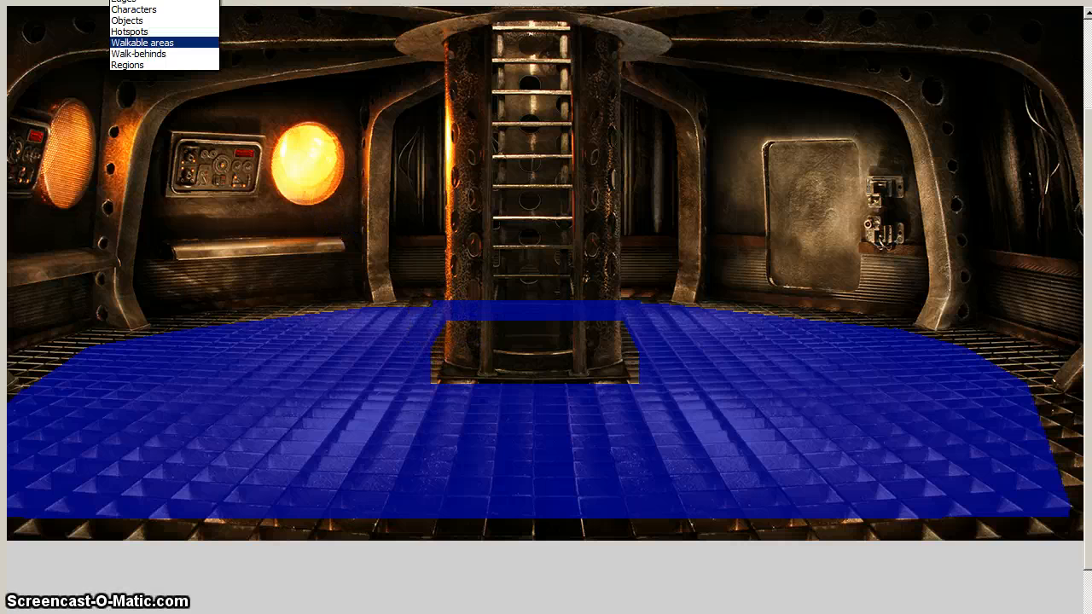
left_click(153, 54)
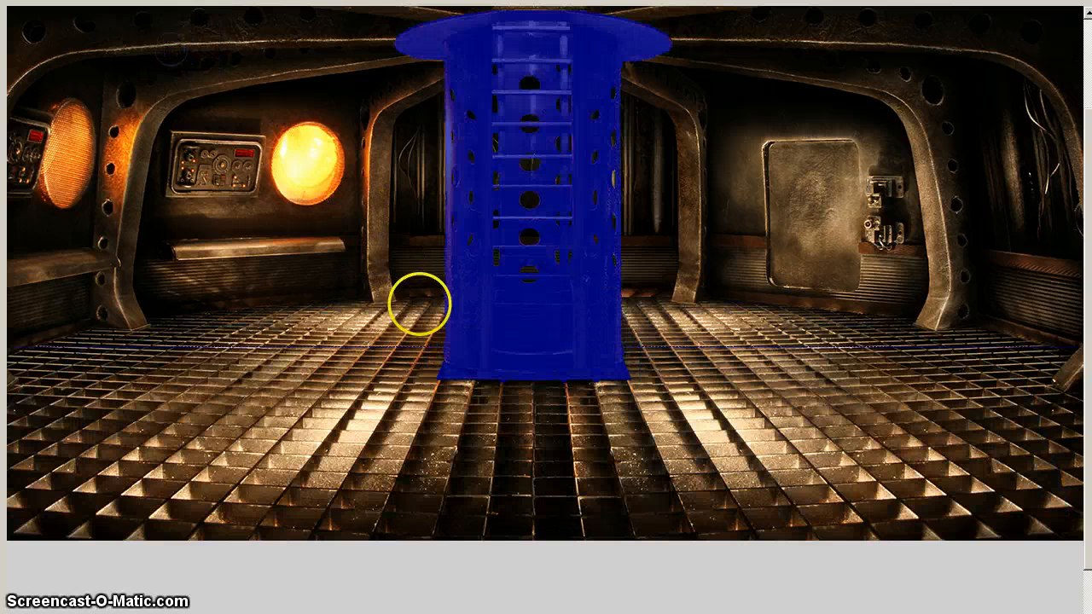
left_click_drag(435, 347, 439, 321)
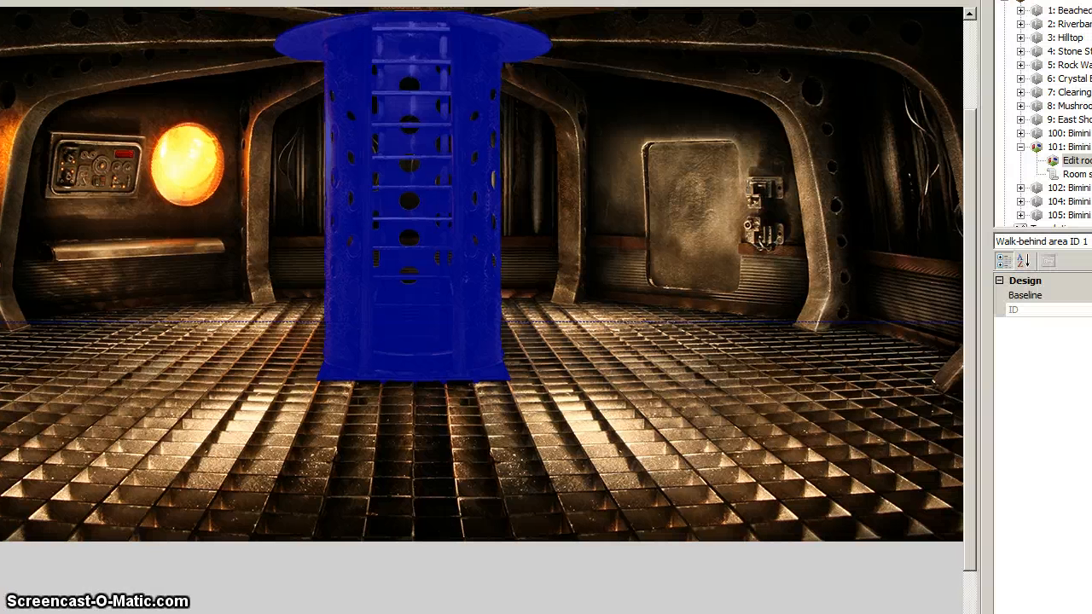
Step: Save and test-run the game, walking the astronaut across the deck and behind the ladder column to check the walk-behind
key("ctrl+s")
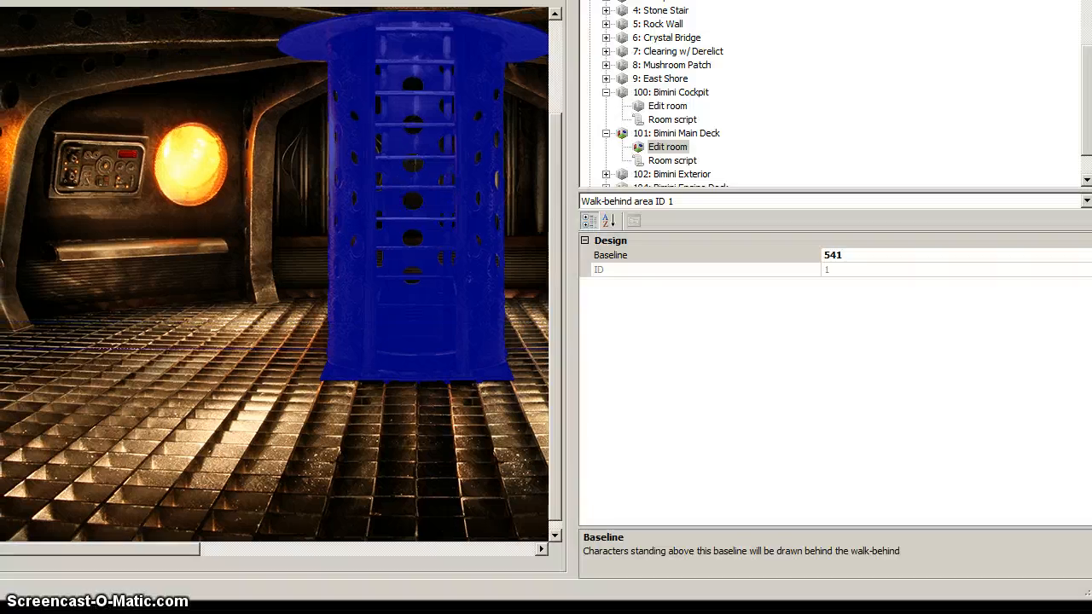
key("F5")
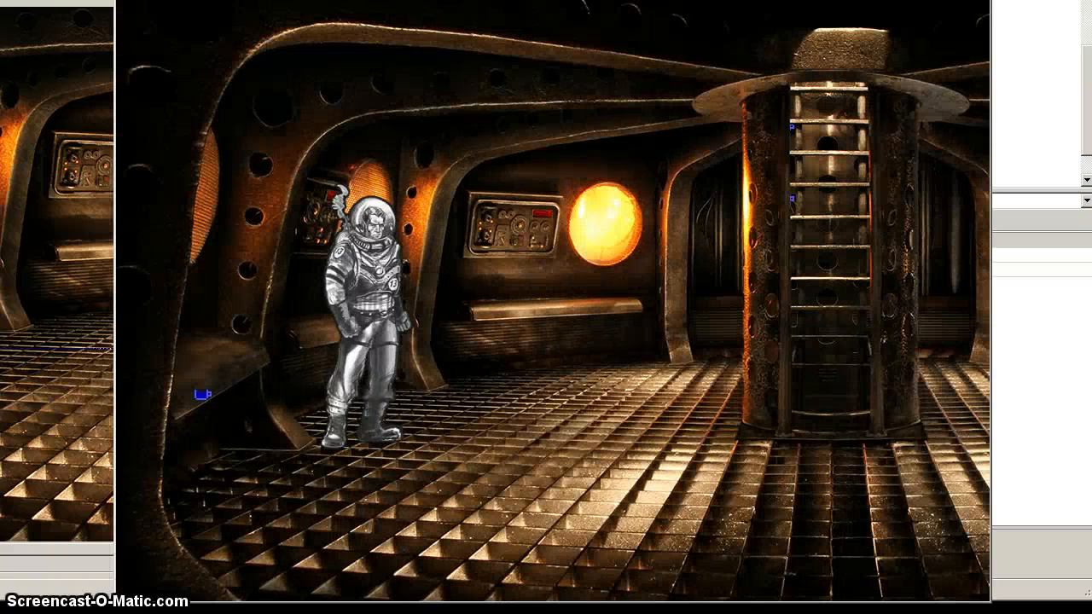
left_click(433, 476)
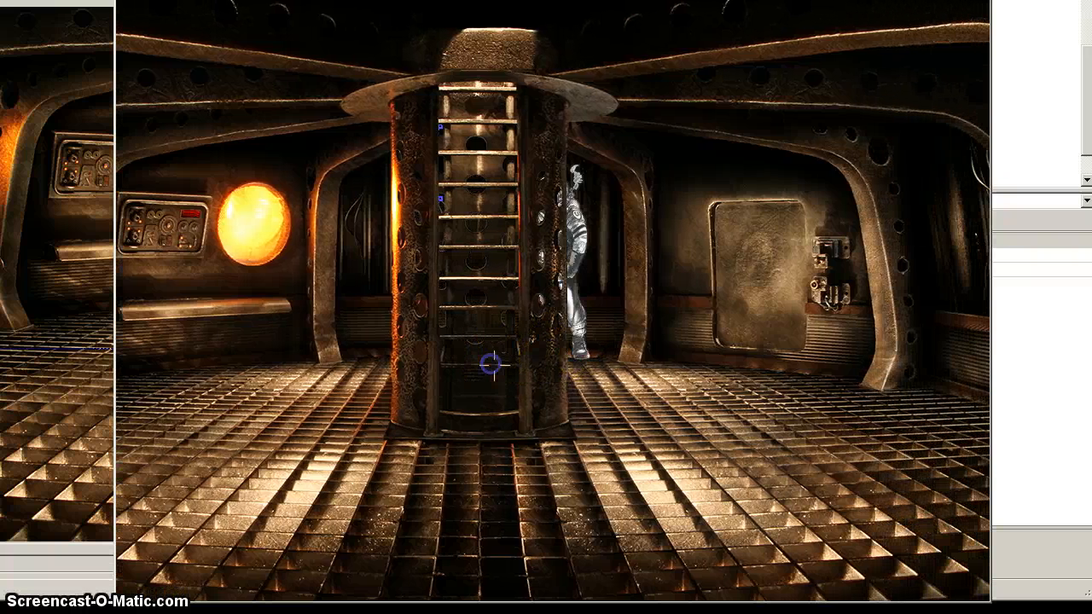
left_click(434, 353)
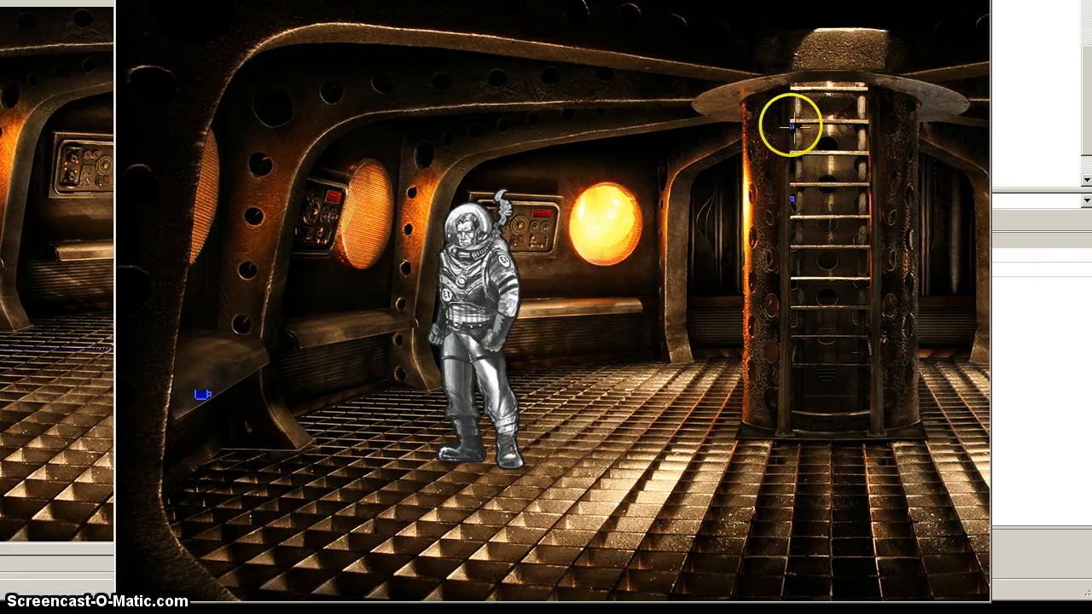
Step: Walk the astronaut to the left end of the deck and pick up the arc welder from the bench
left_click(311, 434)
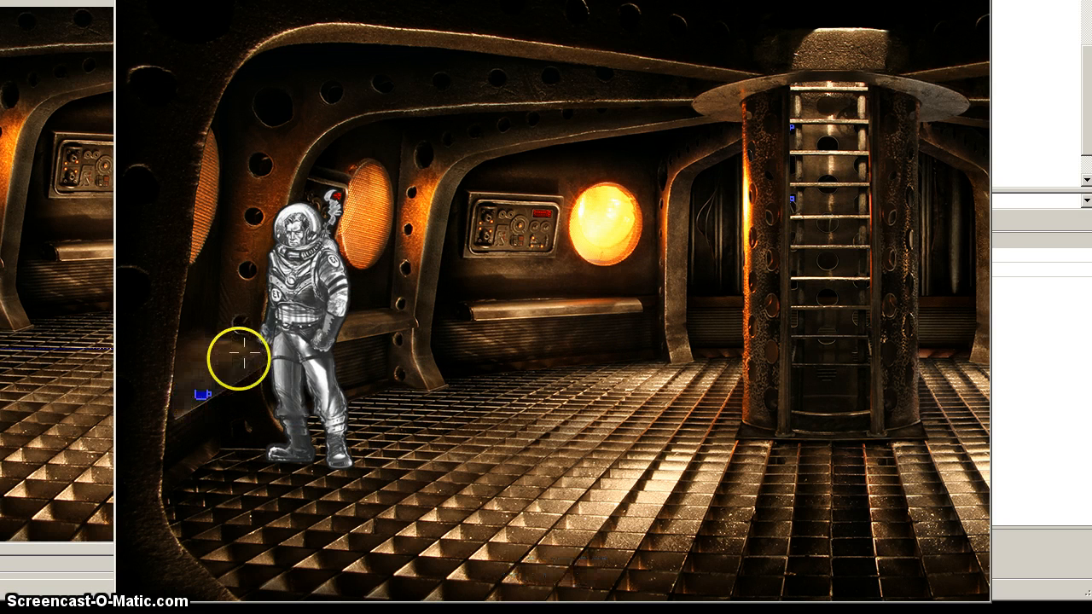
right_click(210, 391)
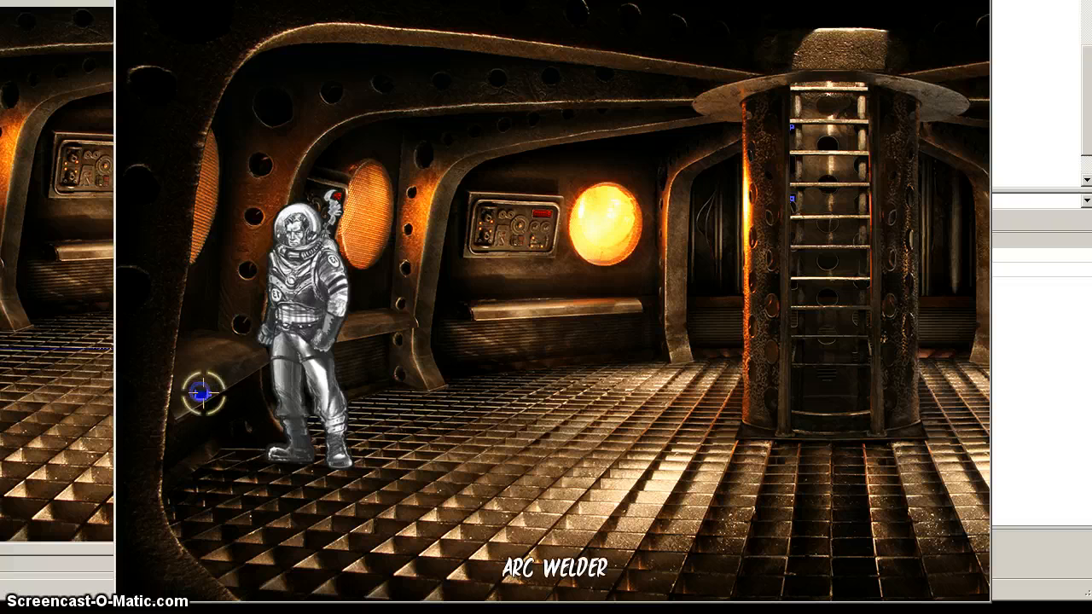
mouse_move(203, 392)
right_mouse_down()
mouse_move(257, 350)
mouse_move(178, 368)
right_mouse_up()
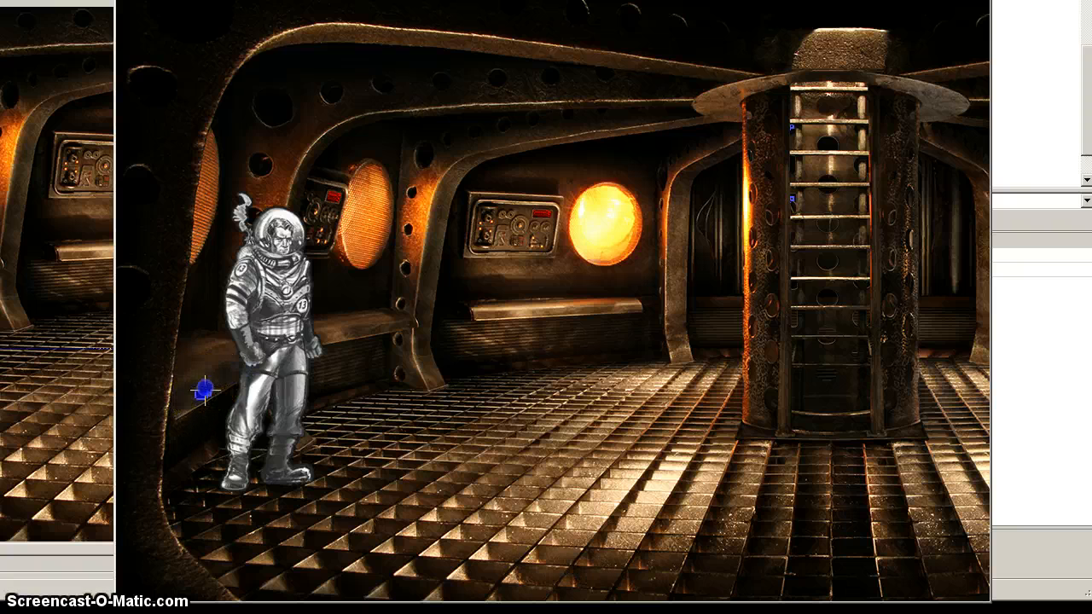
right_click_drag(202, 391, 255, 367)
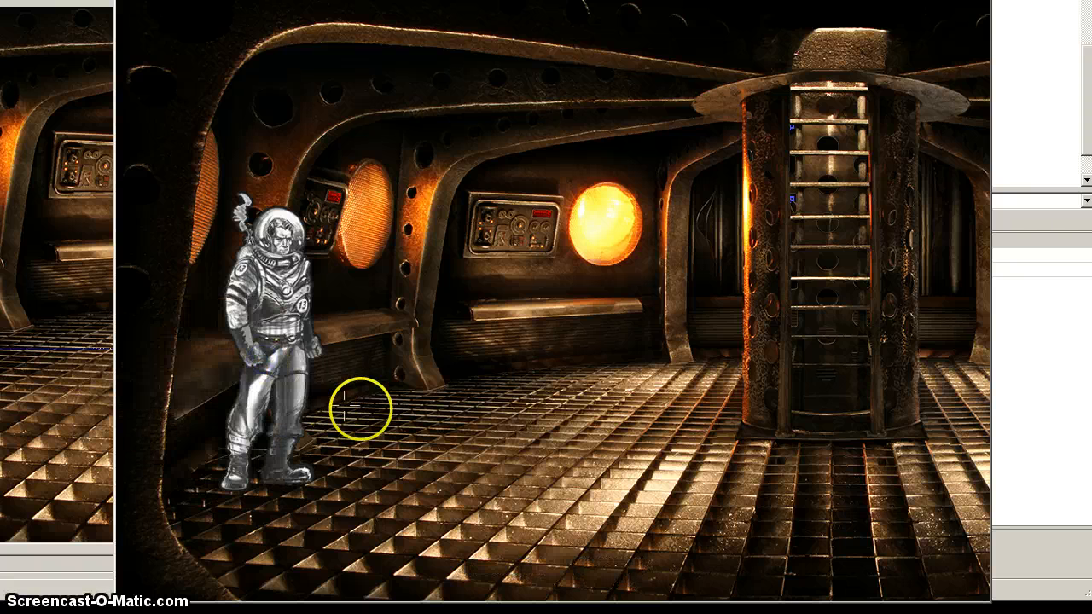
Step: Open the inventory case, take out the arc welder as the active item, and put it away again
right_click(374, 177)
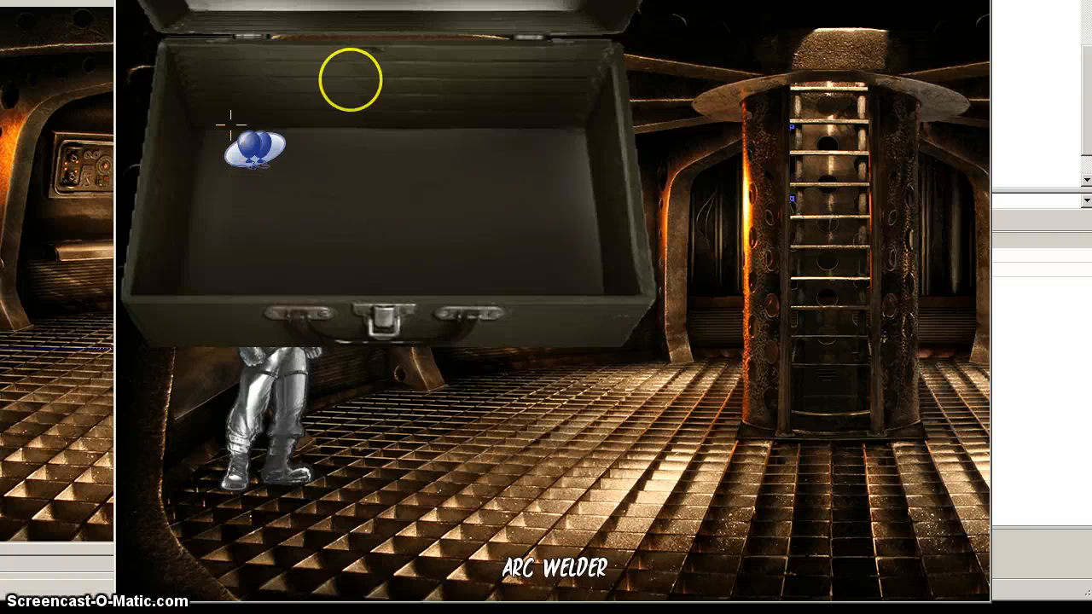
left_click(254, 150)
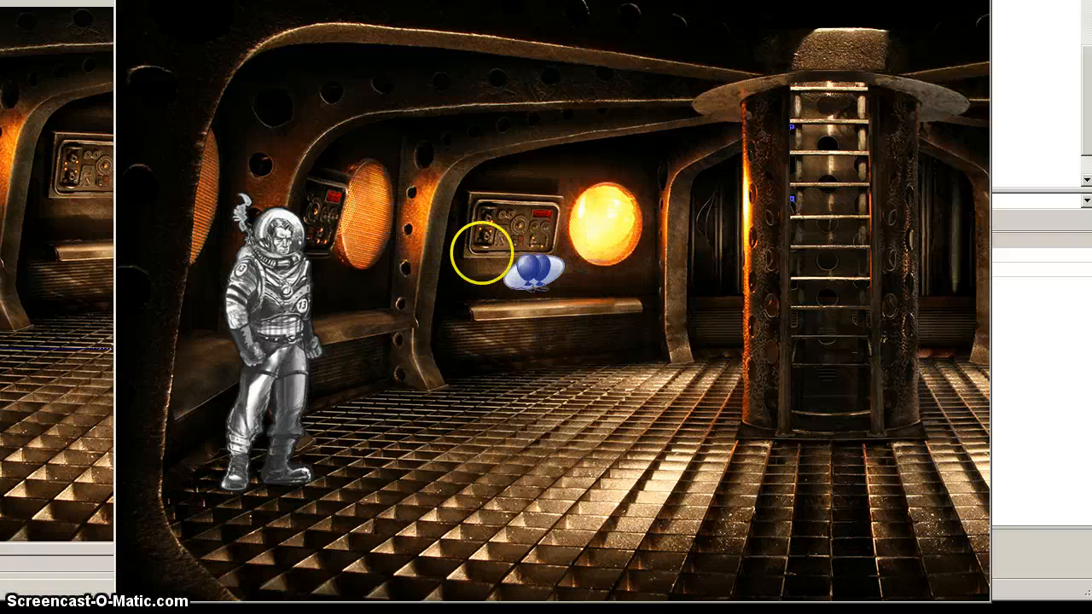
right_click(290, 299)
Step: Walk the astronaut back across the deck and stop him directly behind the ladder to check the matte's holes
left_click(410, 406)
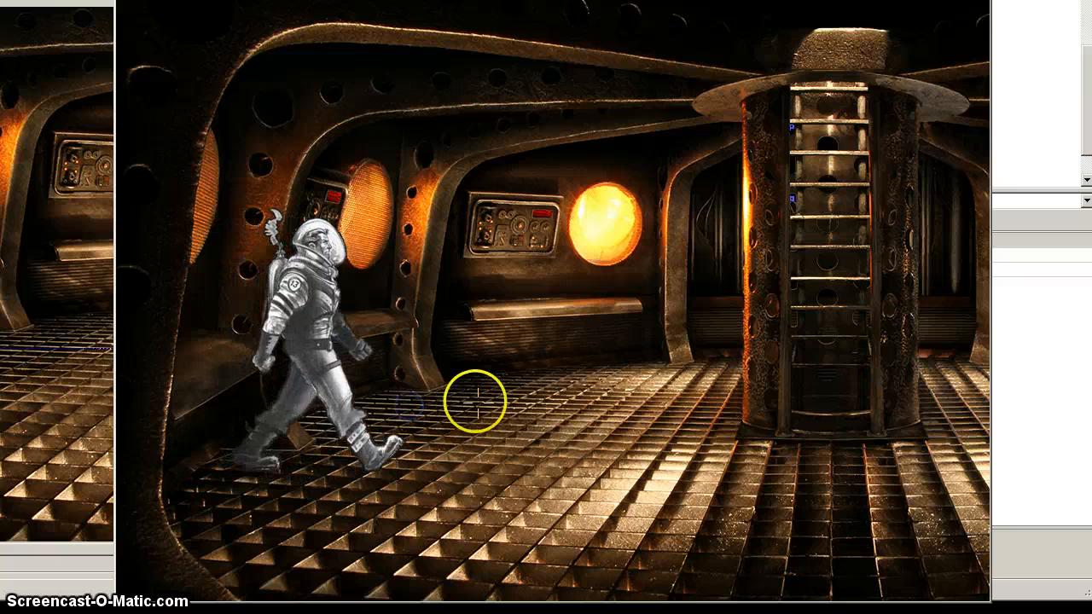
left_click(518, 370)
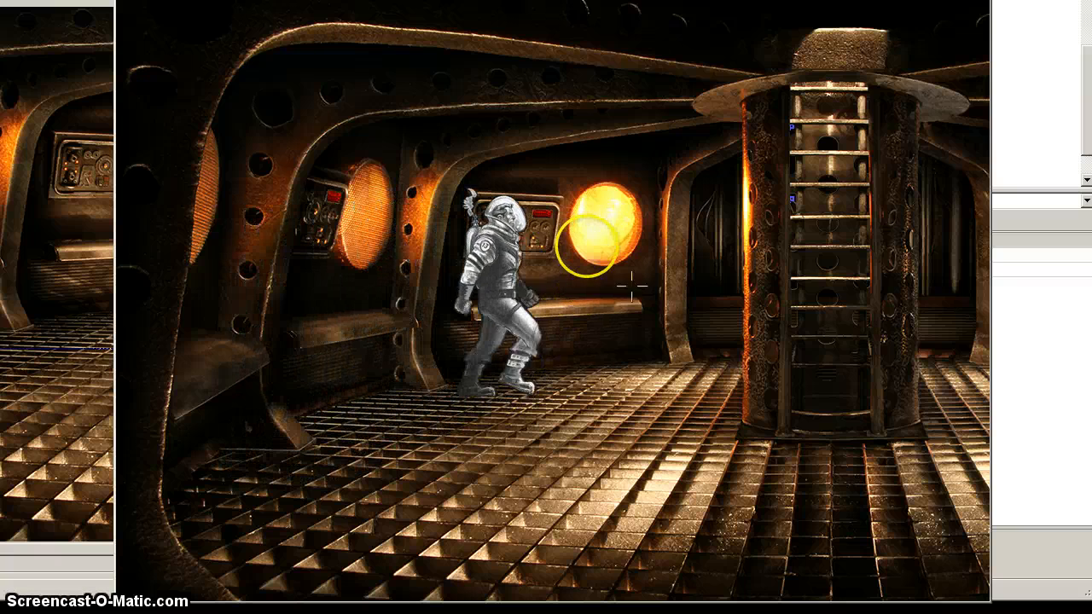
left_click(648, 358)
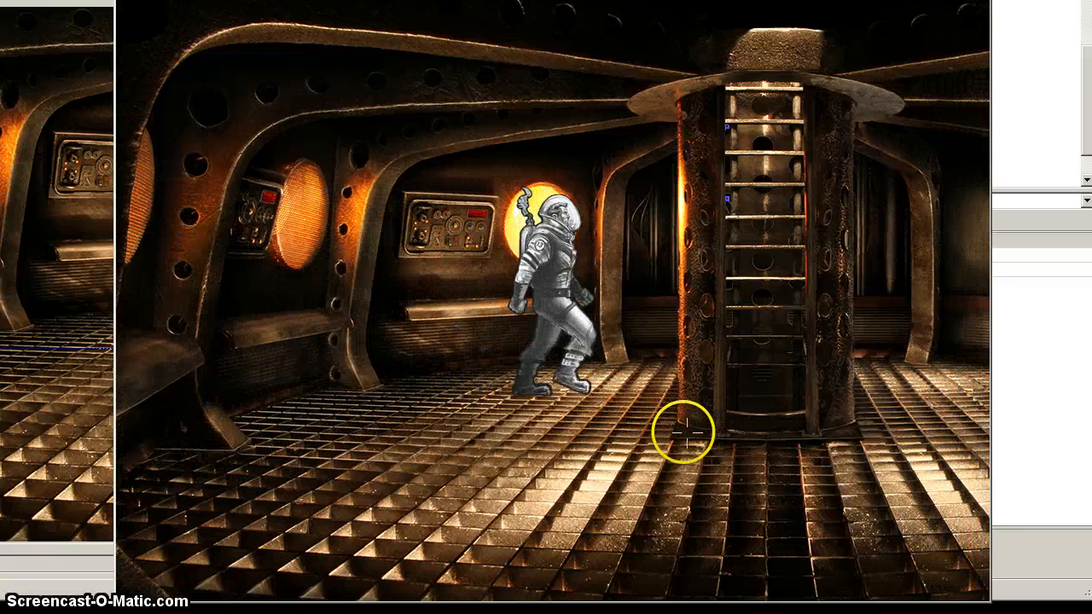
left_click(719, 394)
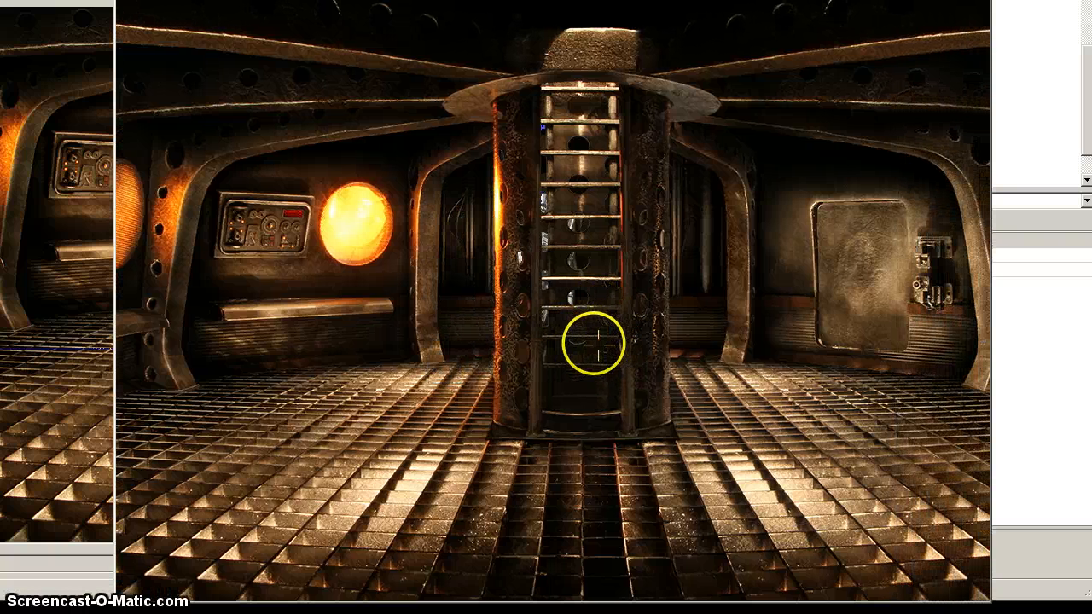
left_click(594, 343)
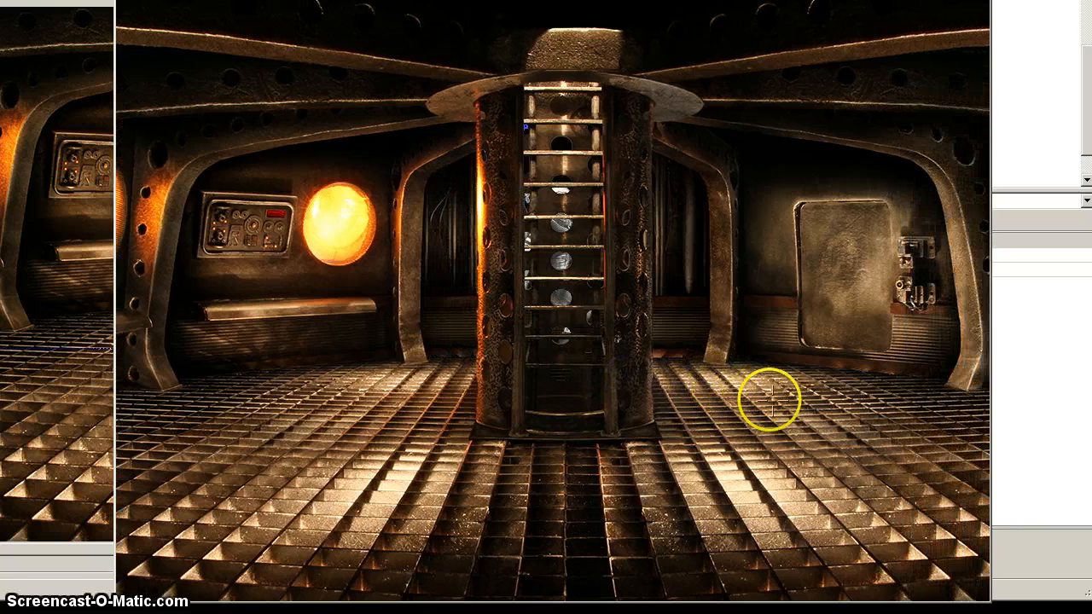
Step: Walk the astronaut out from behind the ladder column and across the deck floor in front of it
left_click(769, 403)
left_click(700, 442)
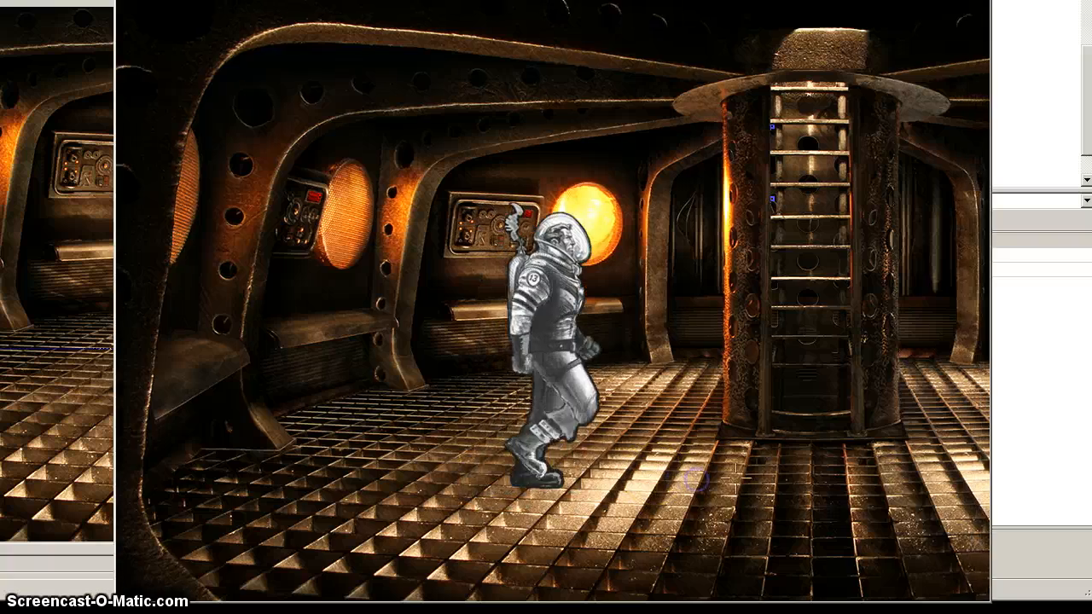
left_click(752, 488)
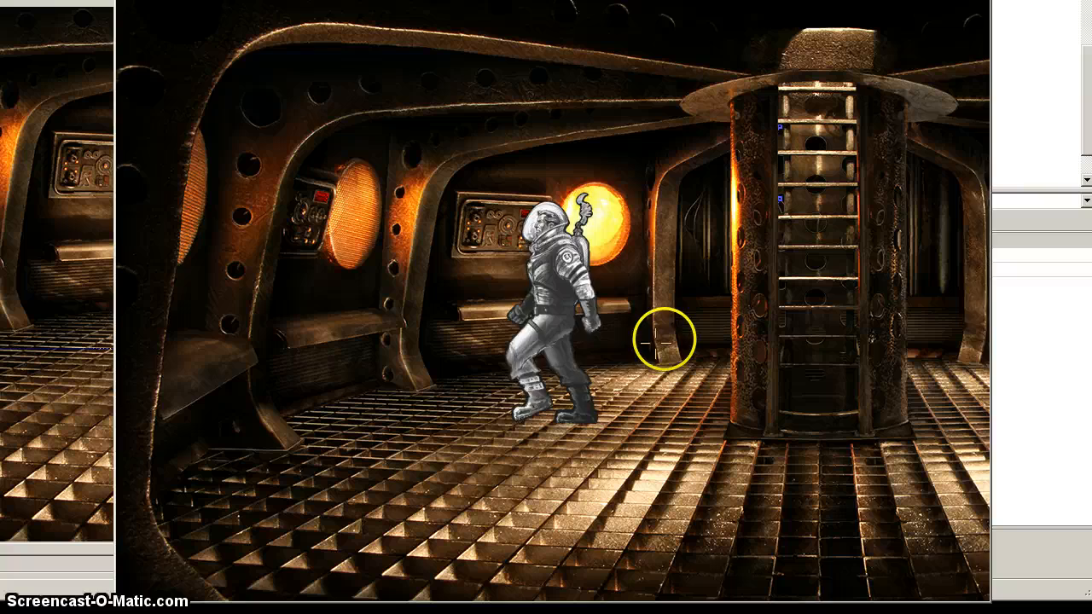
Step: Walk the astronaut behind the ladder column and down to the right foreground to check the walk-behind and his scaling
left_click(674, 343)
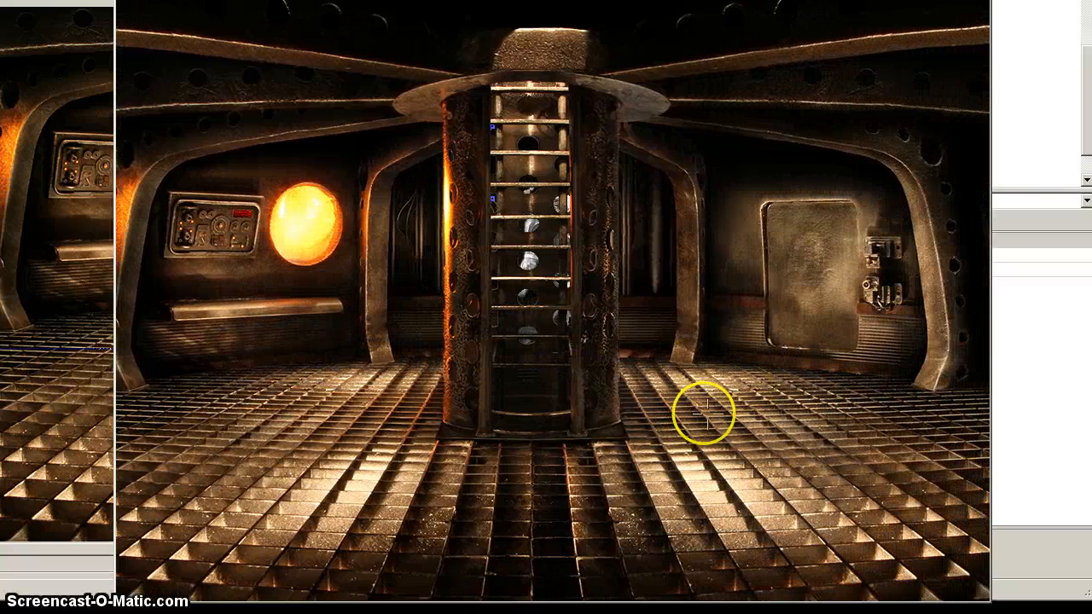
left_click(707, 465)
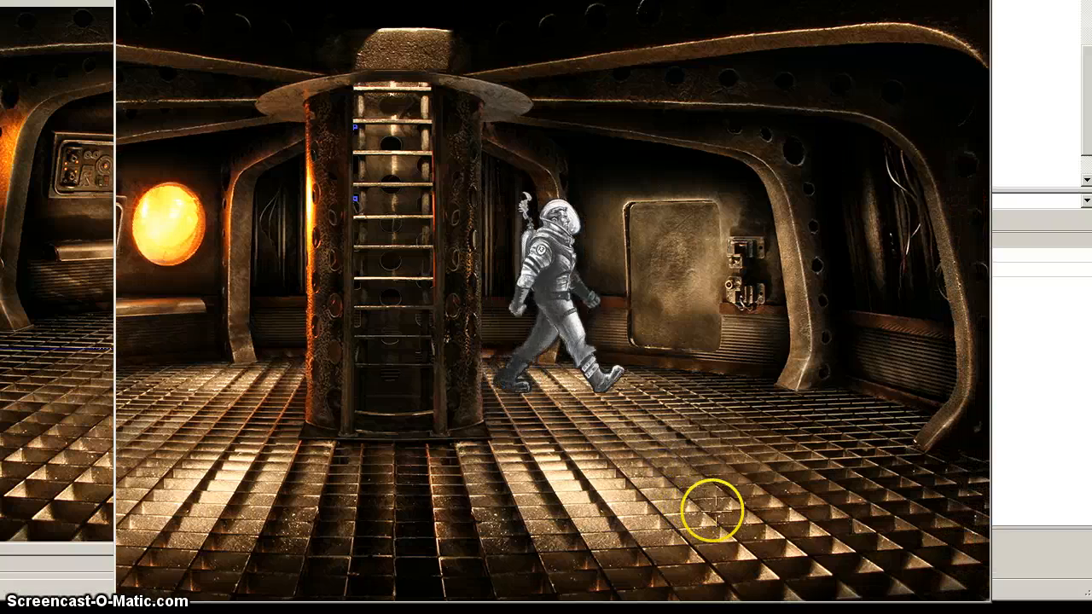
left_click(726, 521)
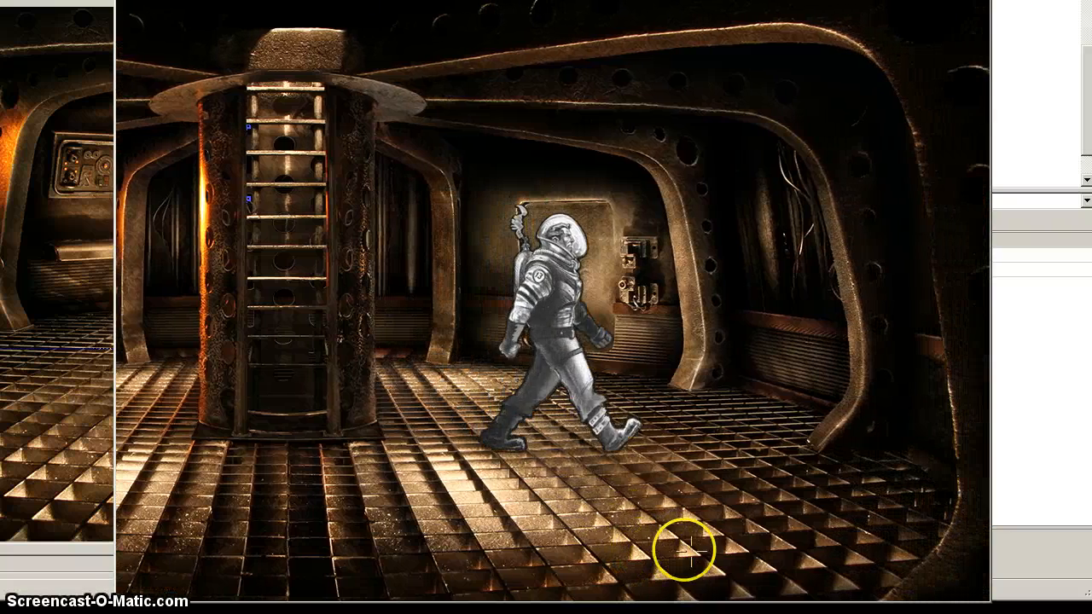
left_click(729, 538)
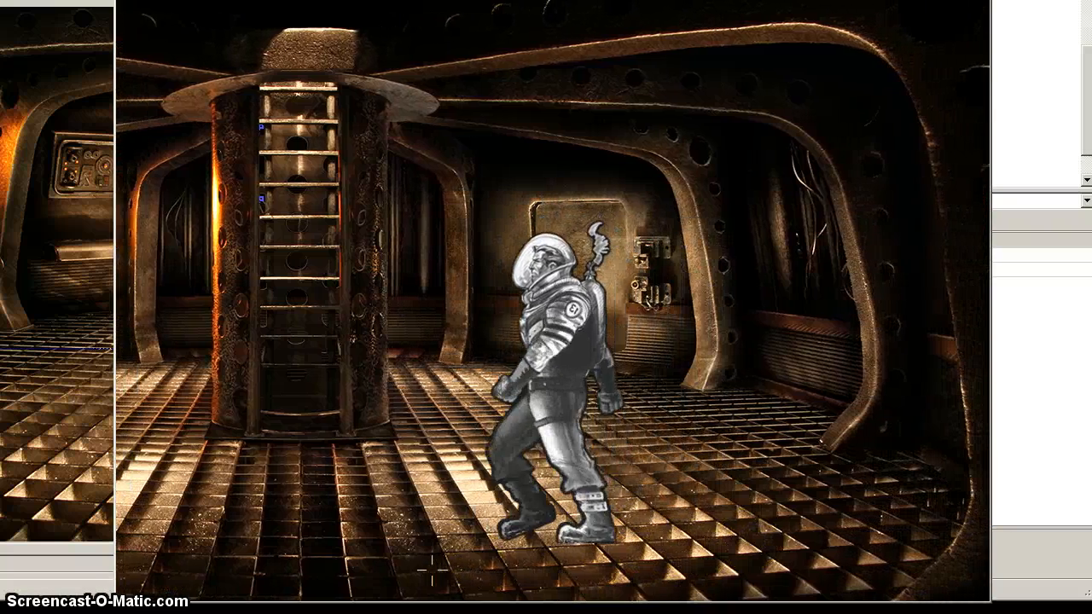
Step: Walk the astronaut along the front edge of the deck and over to its left side to test the walkable floor
left_click(402, 548)
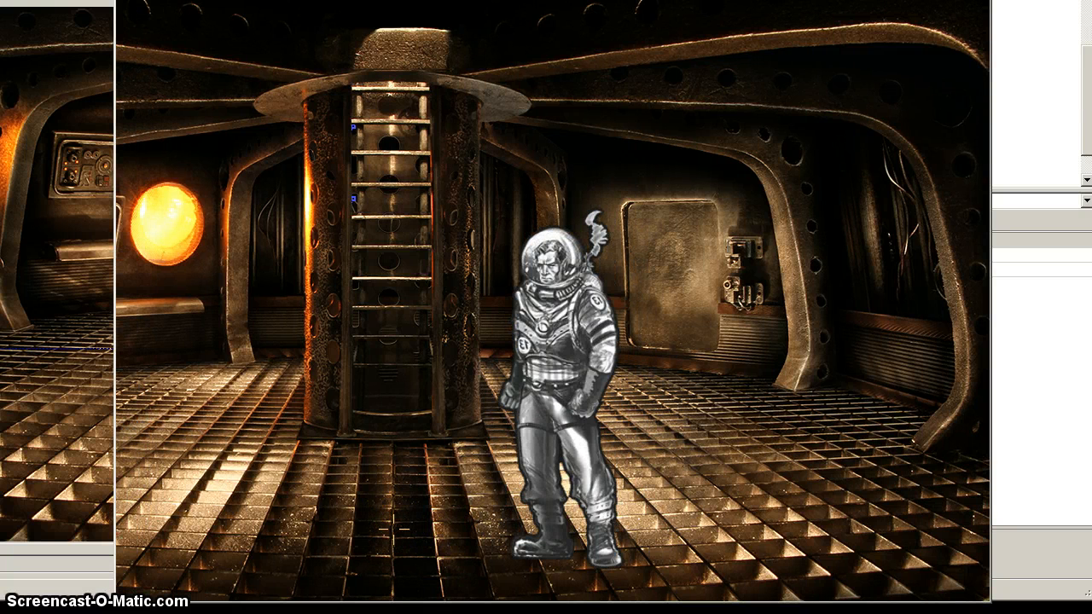
left_click(244, 580)
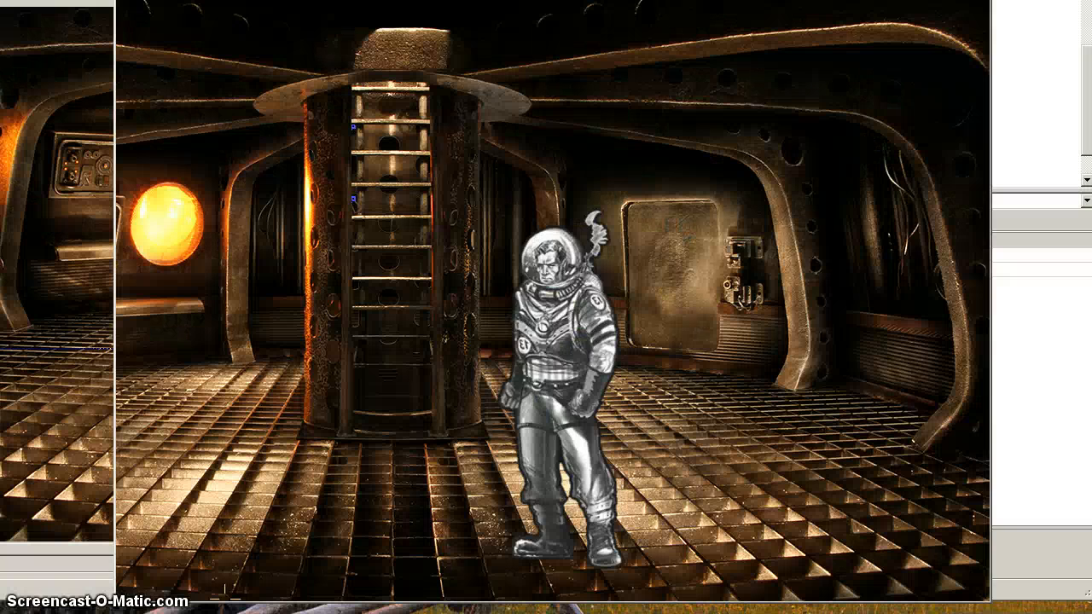
left_click(845, 426)
left_click(244, 512)
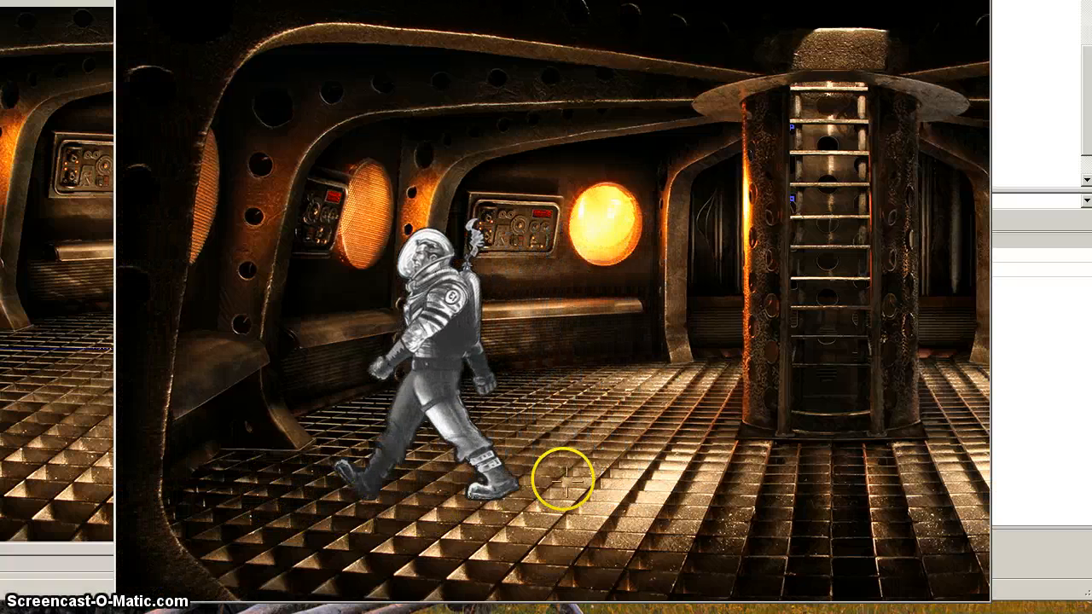
left_click(506, 511)
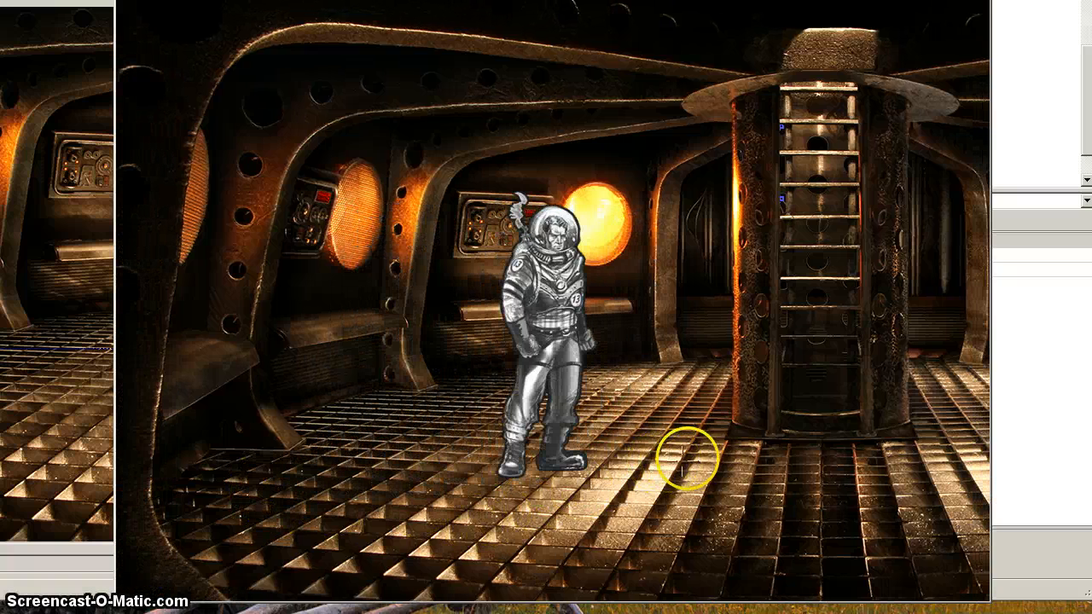